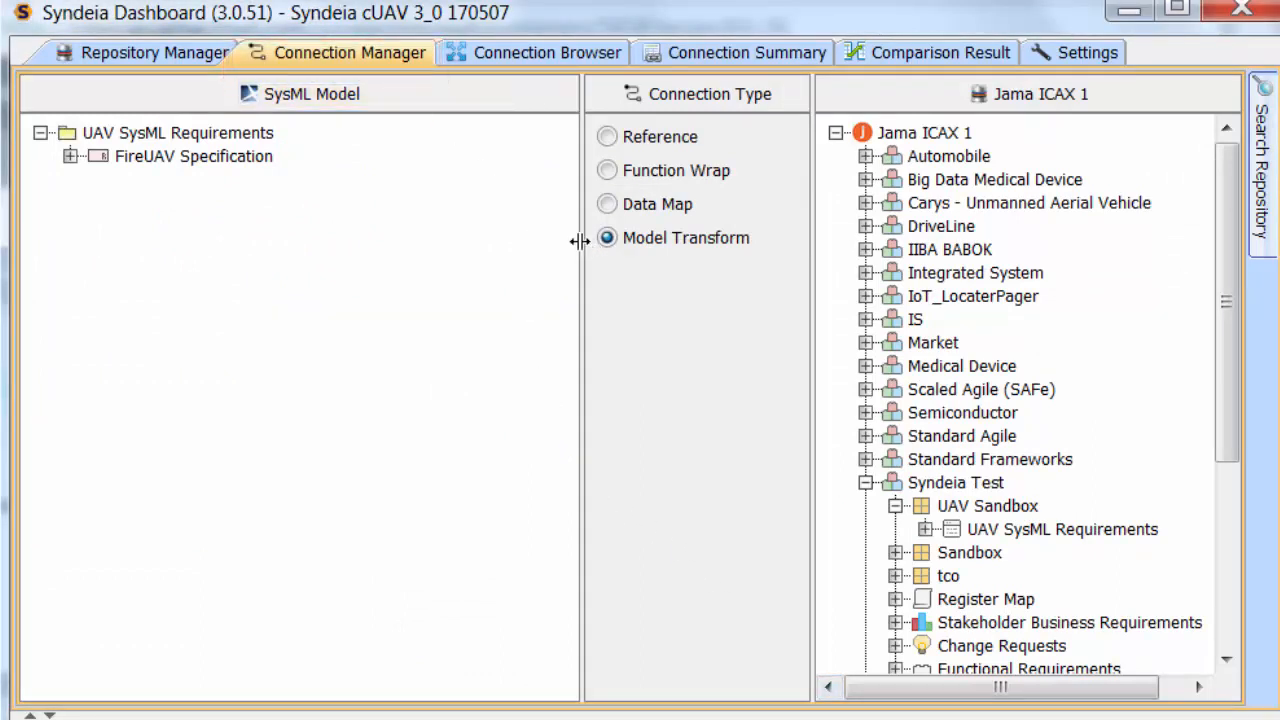
Refresh the Syndeia Test project and generate Jama artifacts in UAV Demo from the FireUAV Specification requirement by Model Transform.
drag(581, 241, 413, 245)
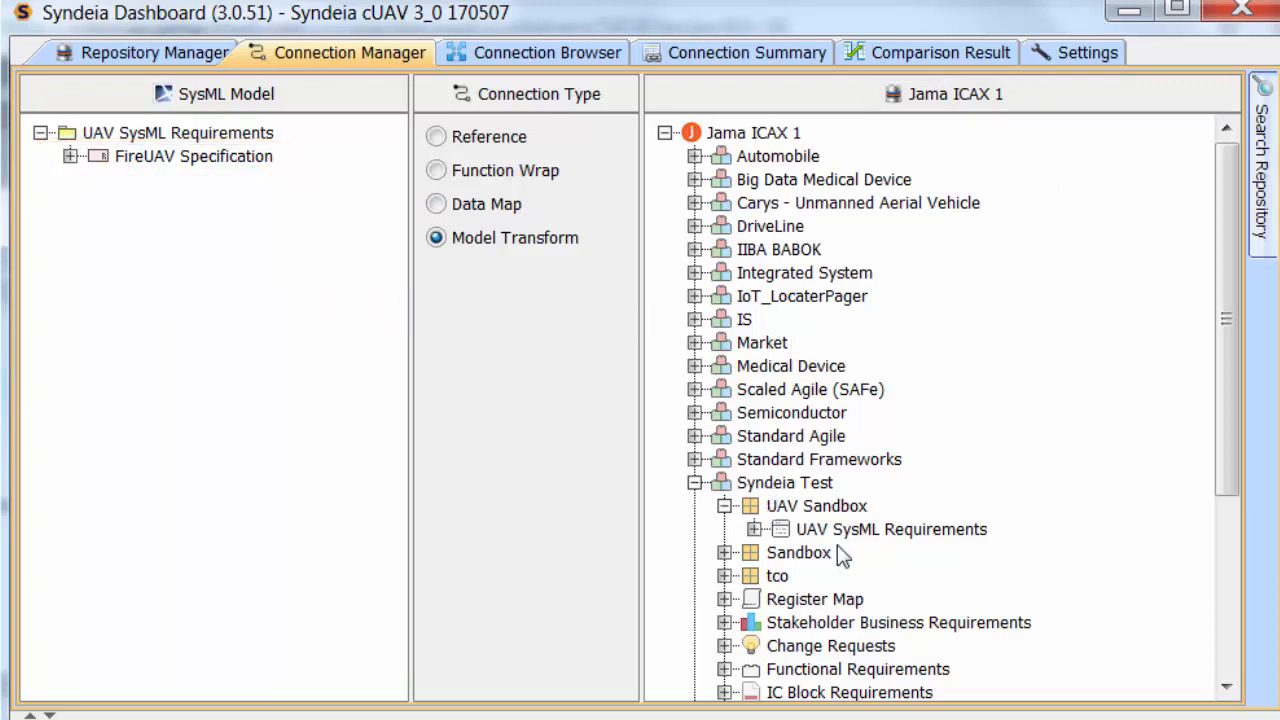
right_click(712, 485)
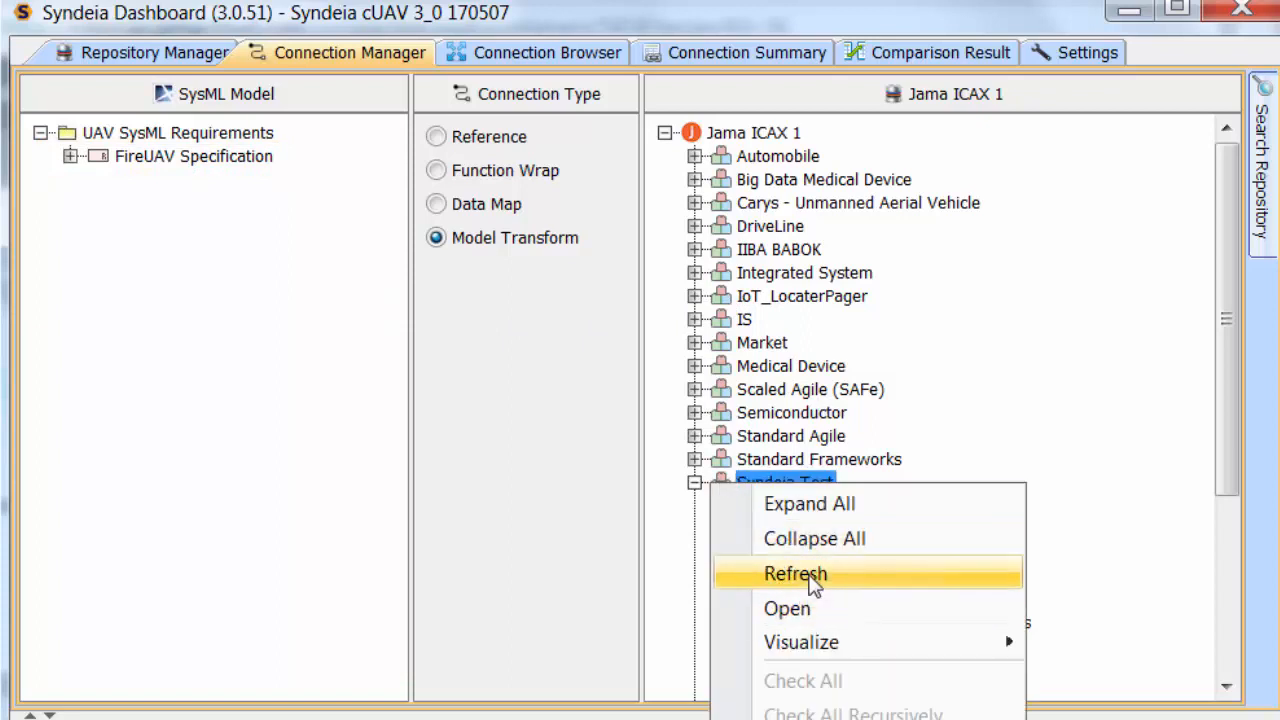
click(805, 576)
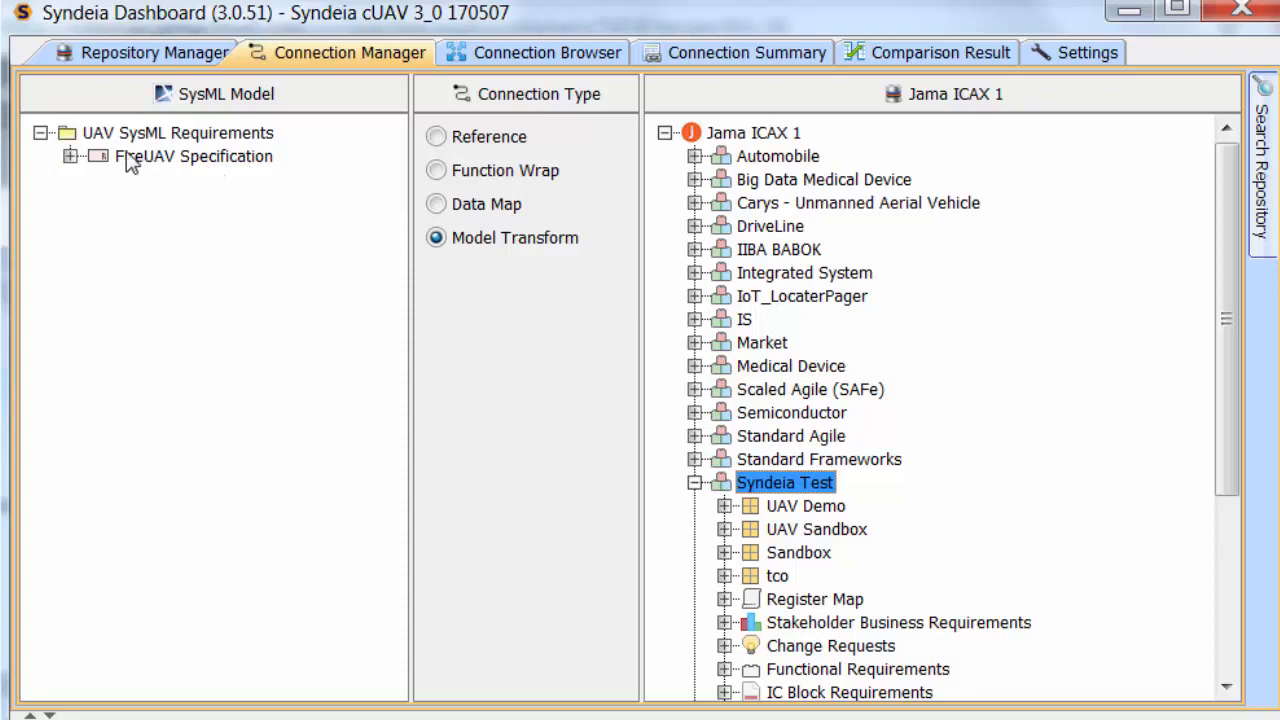
drag(128, 163, 755, 512)
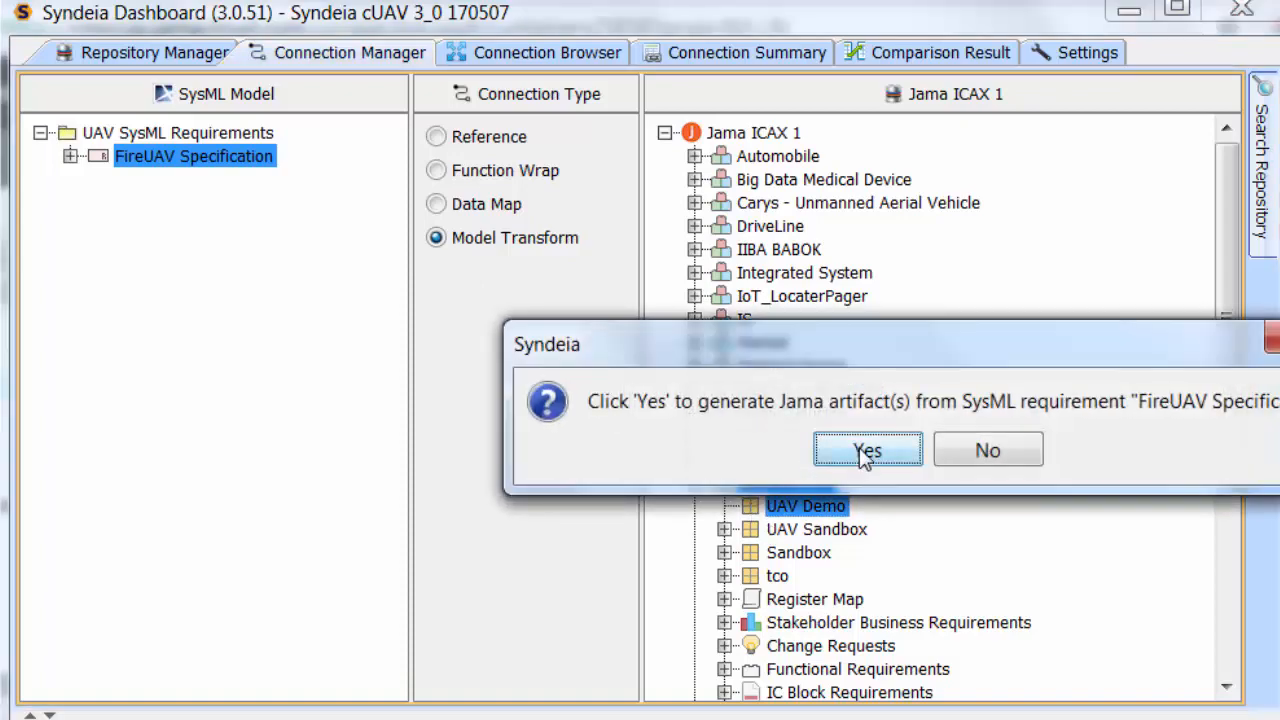
click(866, 452)
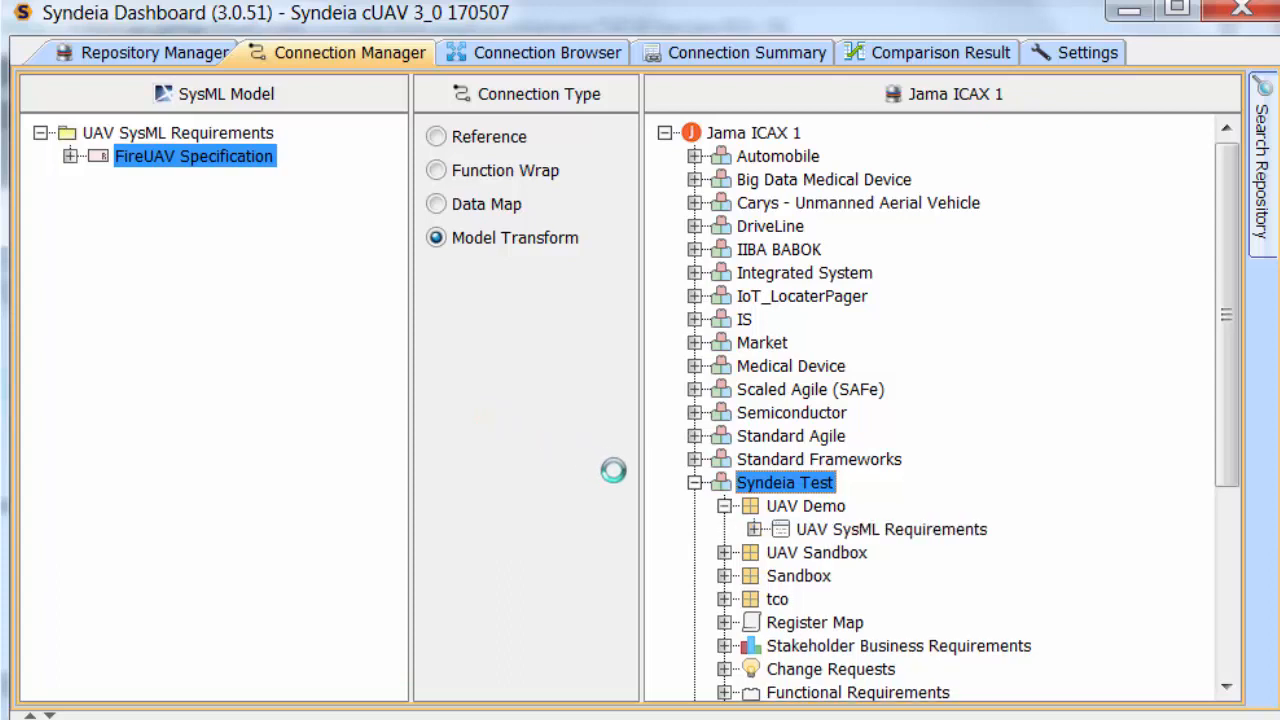
Expand UAV SysML Requirements under UAV Demo down to the children of Functional_Reqts to examine the generated requirements.
click(784, 552)
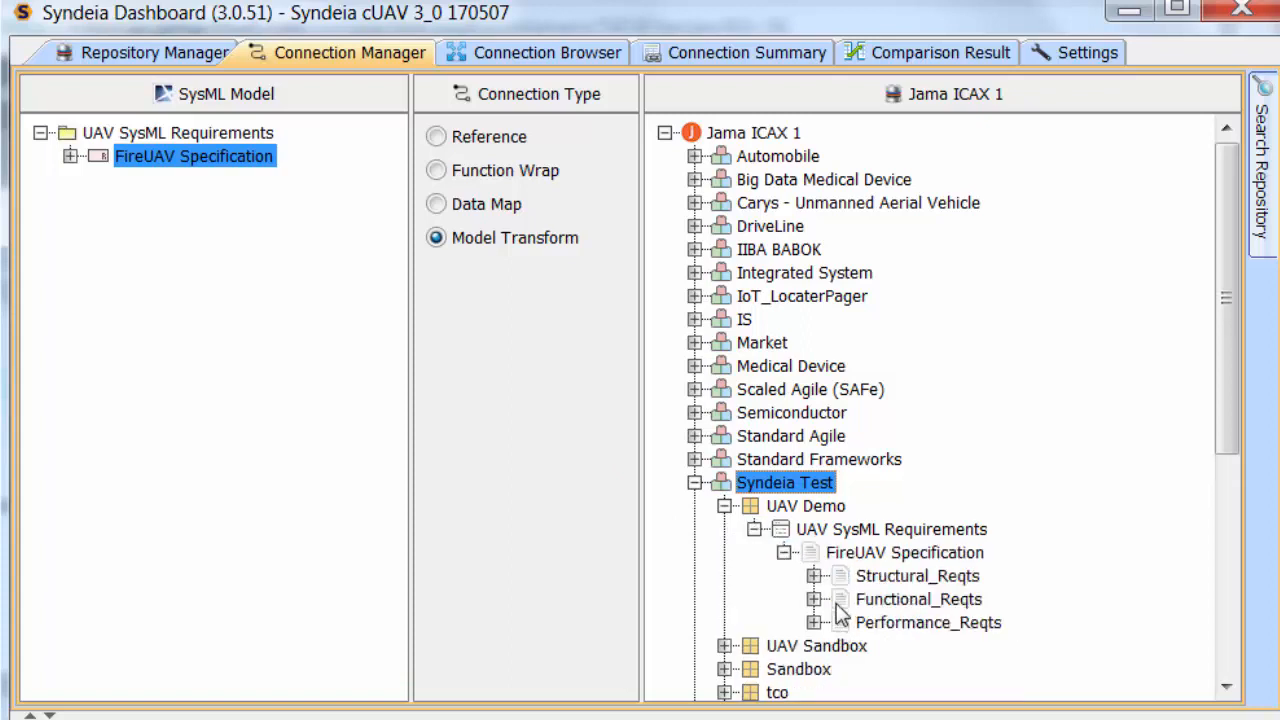
click(814, 599)
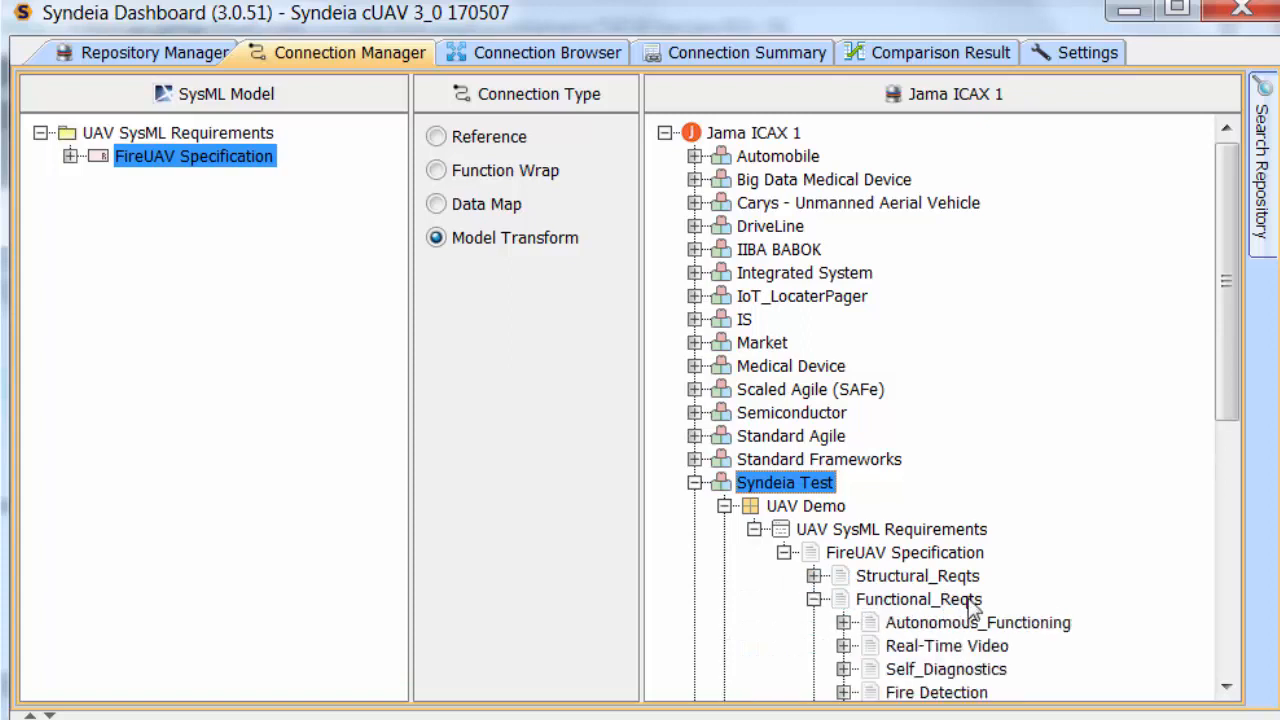
scroll(1230, 372, down, 3)
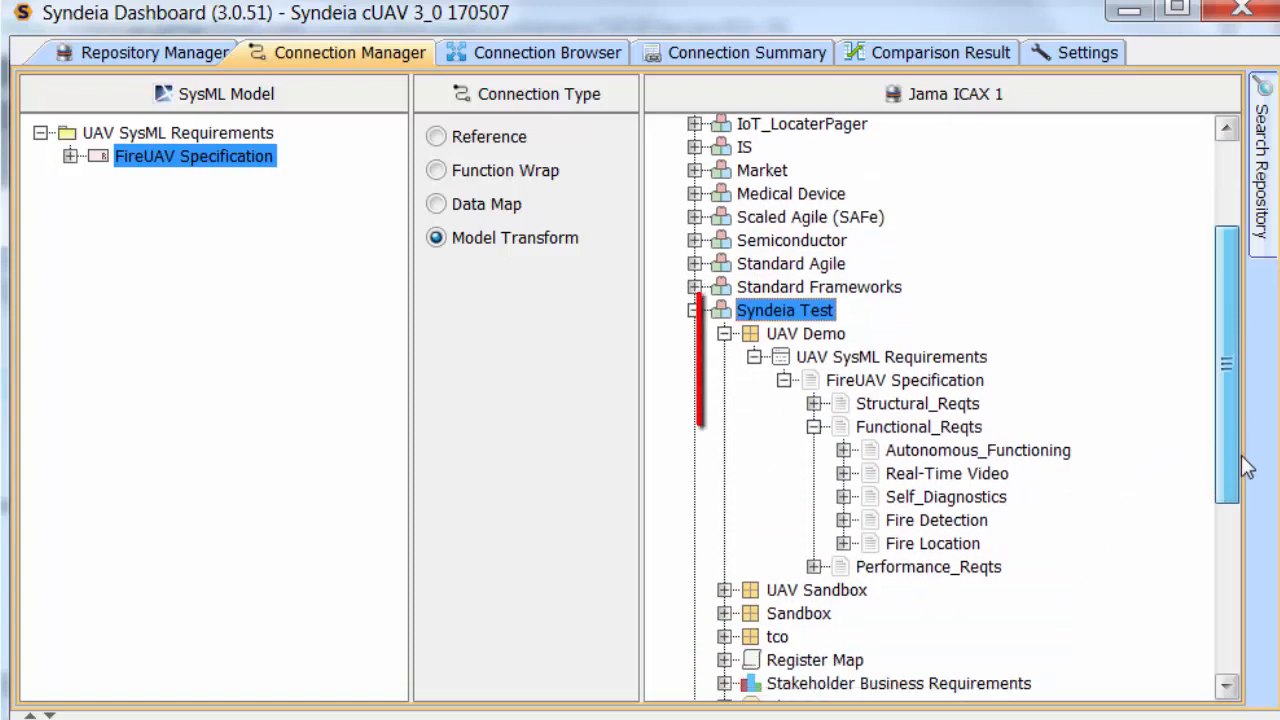
Refresh the Connection Summary and look through the requirement connections to the Jama ICAX 1 repository.
click(814, 51)
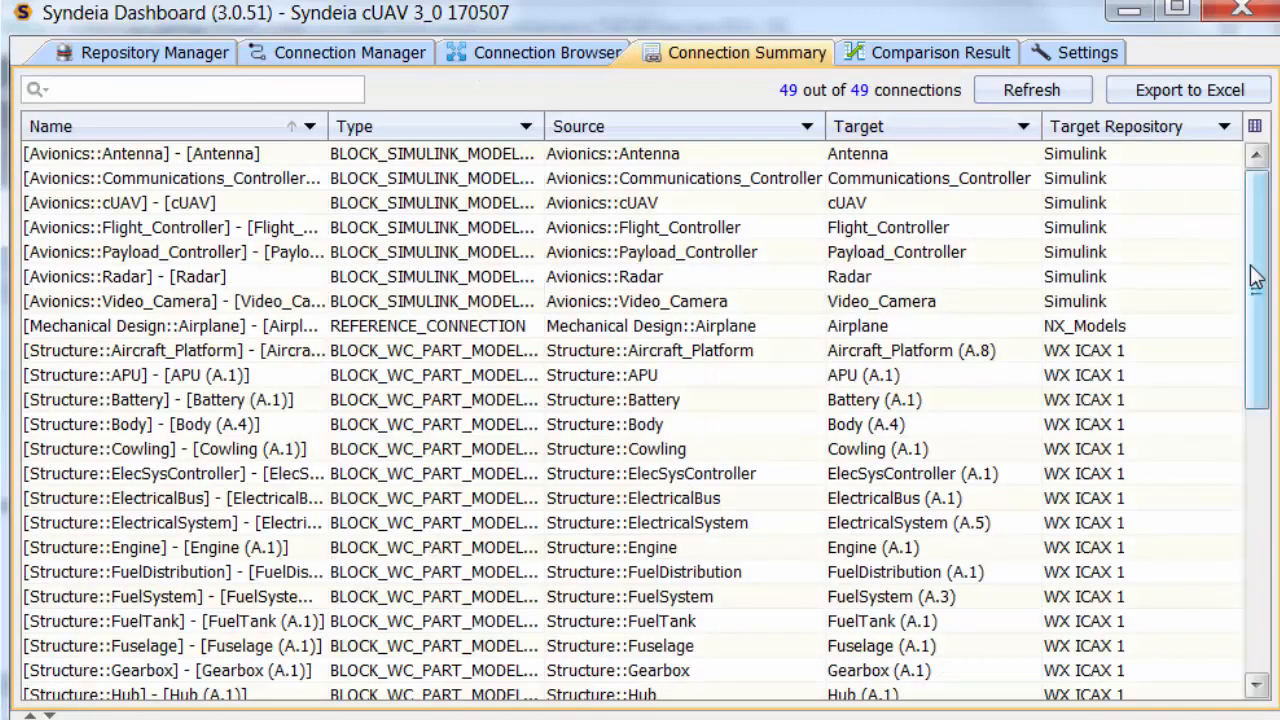
click(1047, 87)
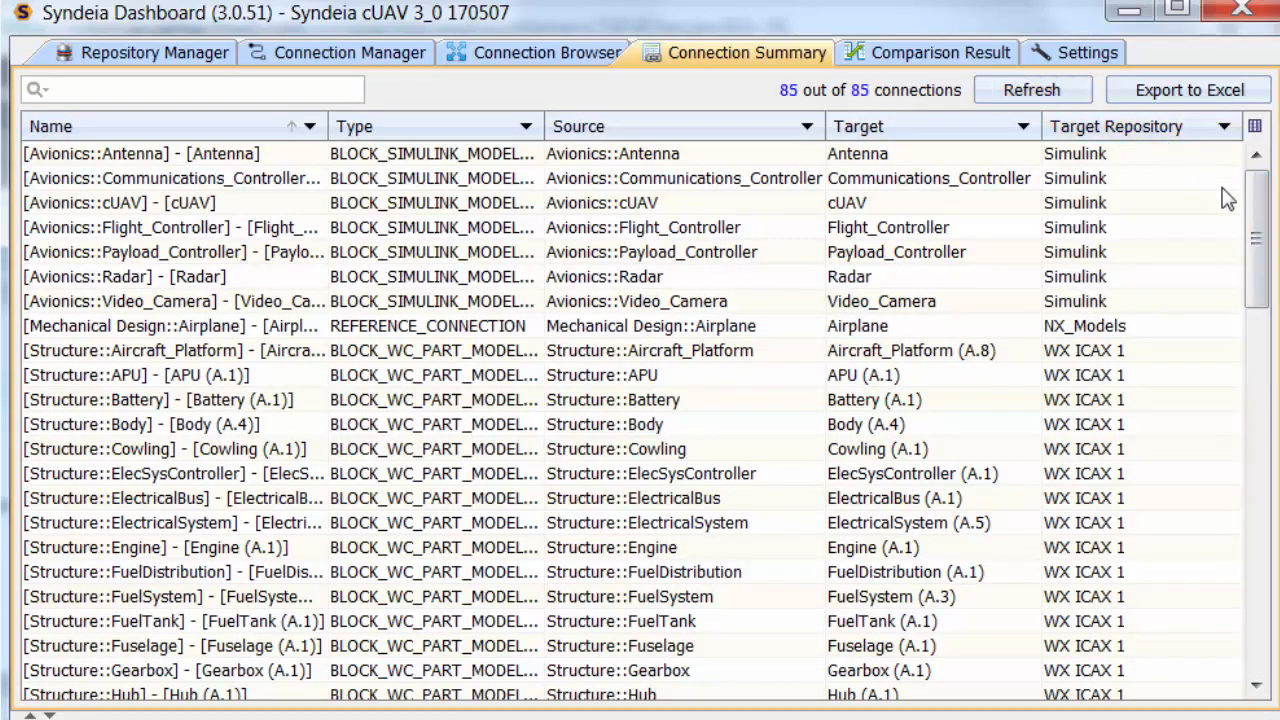
drag(1260, 225, 1262, 524)
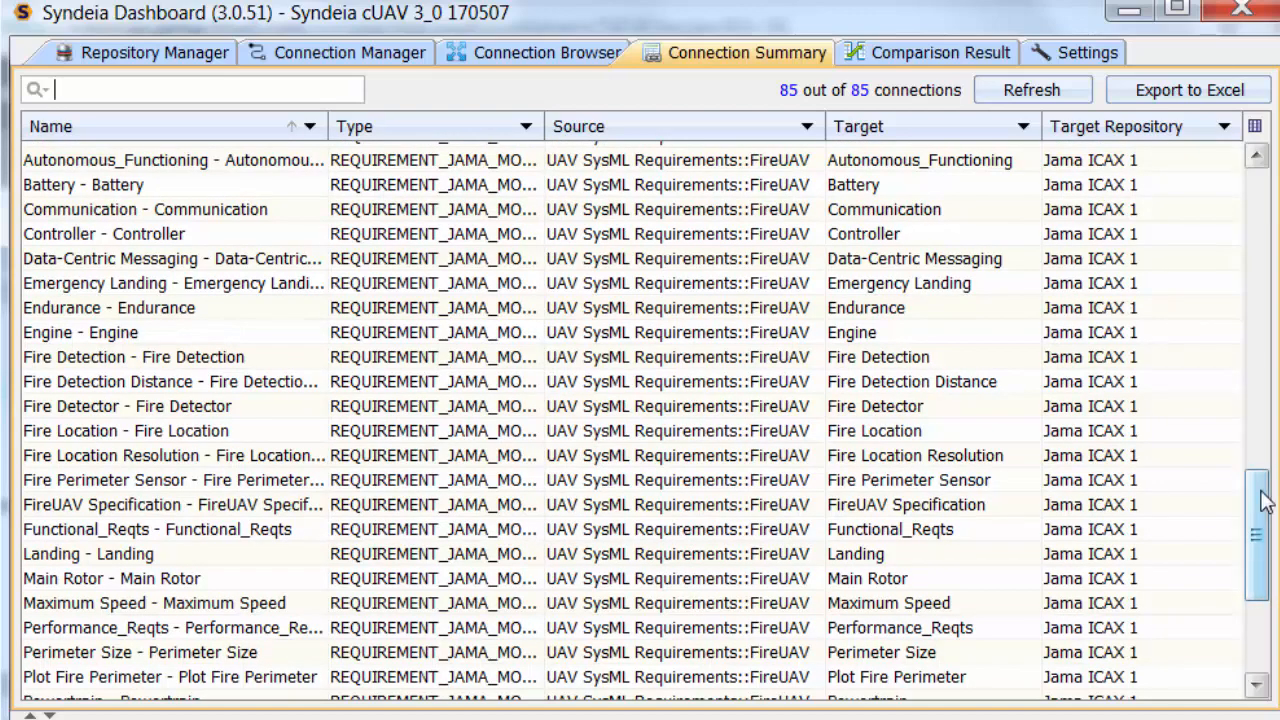
scroll(1260, 494, up, 2)
scroll(1262, 494, up, 2)
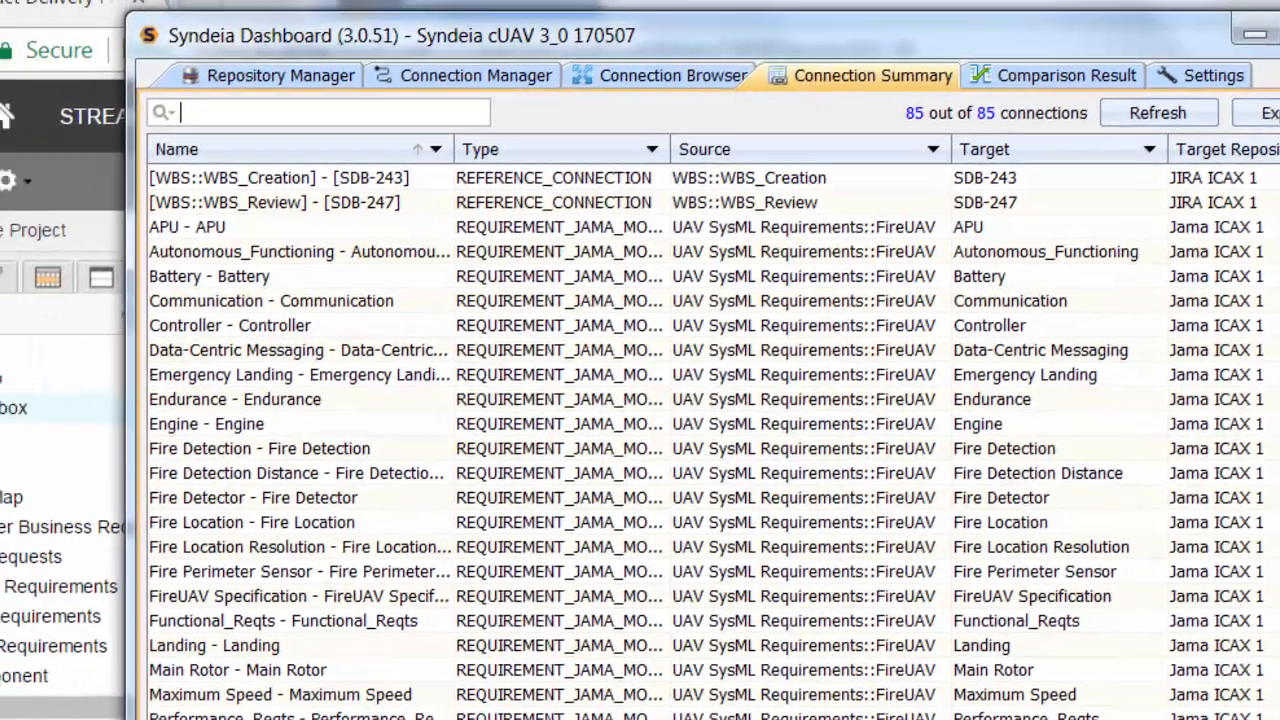
Switch to Jama in the browser, refresh the project tree and expand UAV Demo and its UAV SysML Requirements set.
click(60, 400)
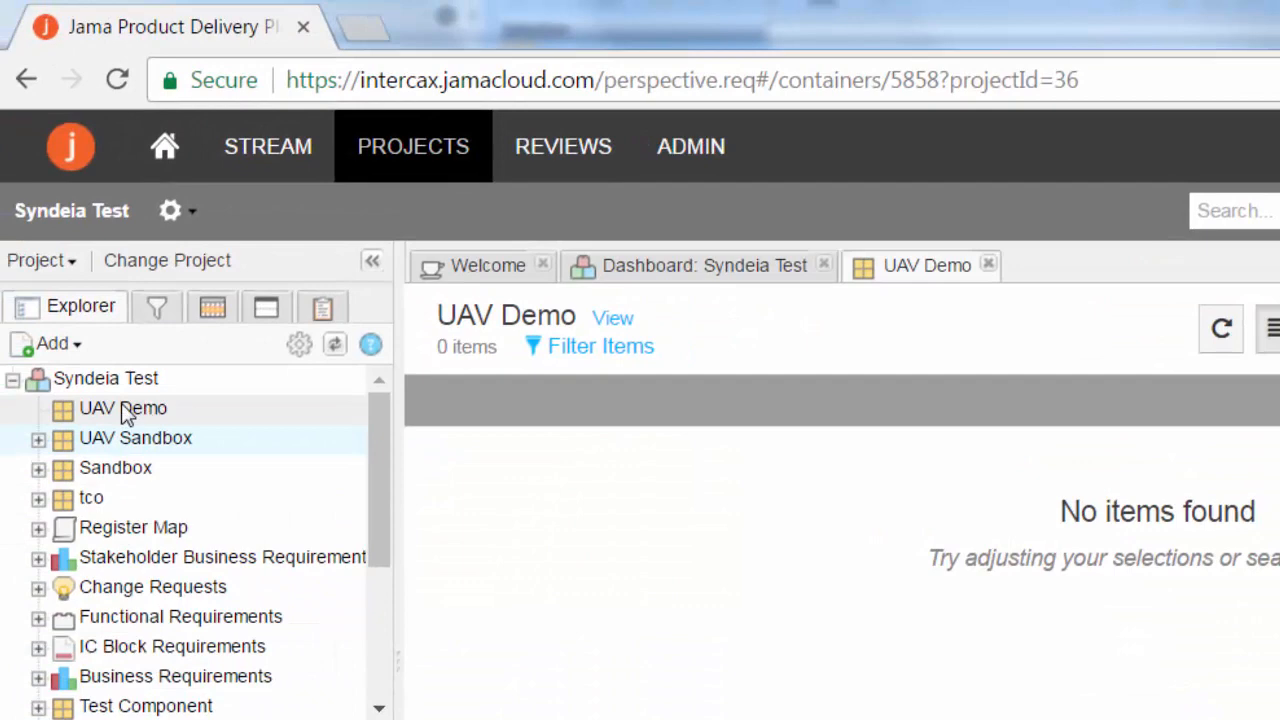
click(335, 344)
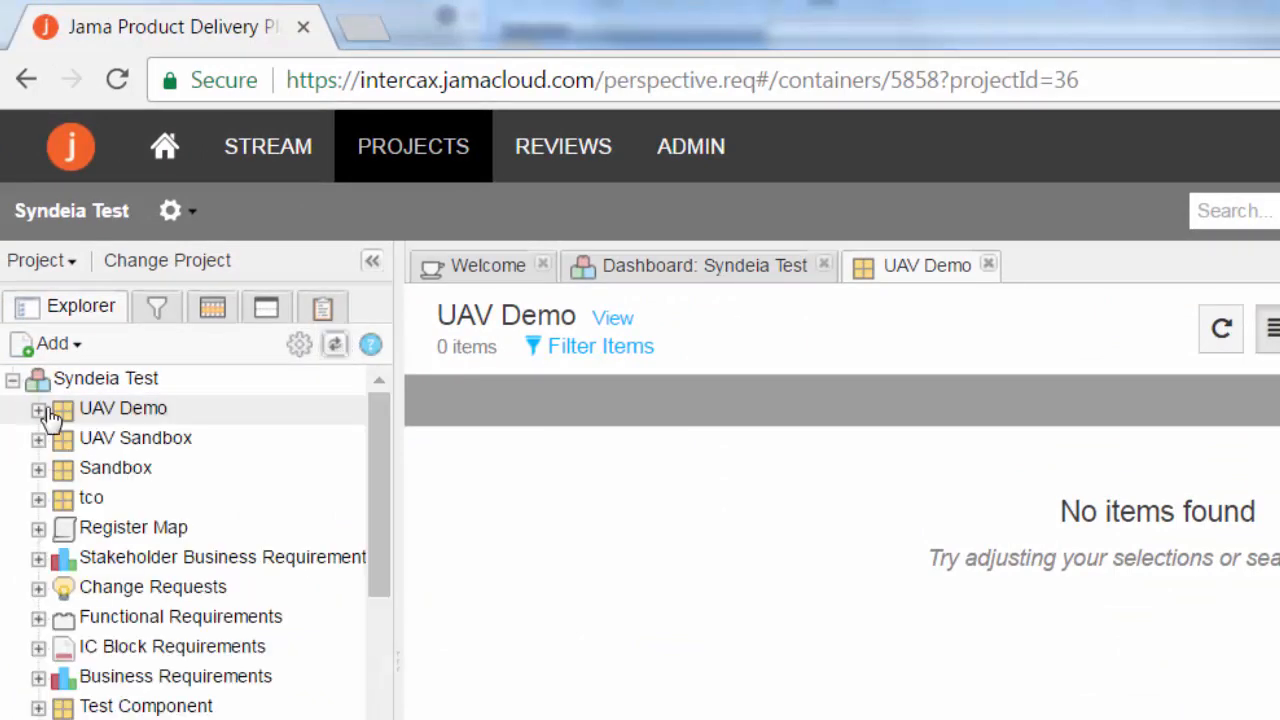
click(38, 408)
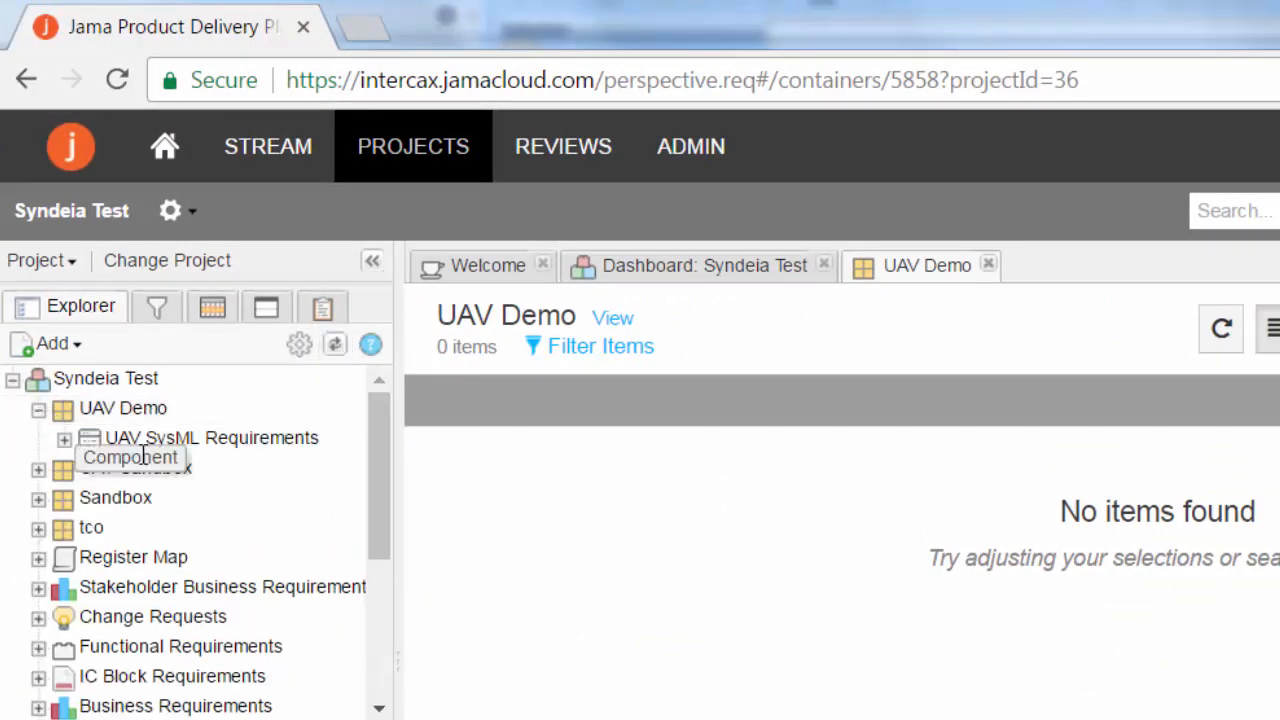
click(64, 438)
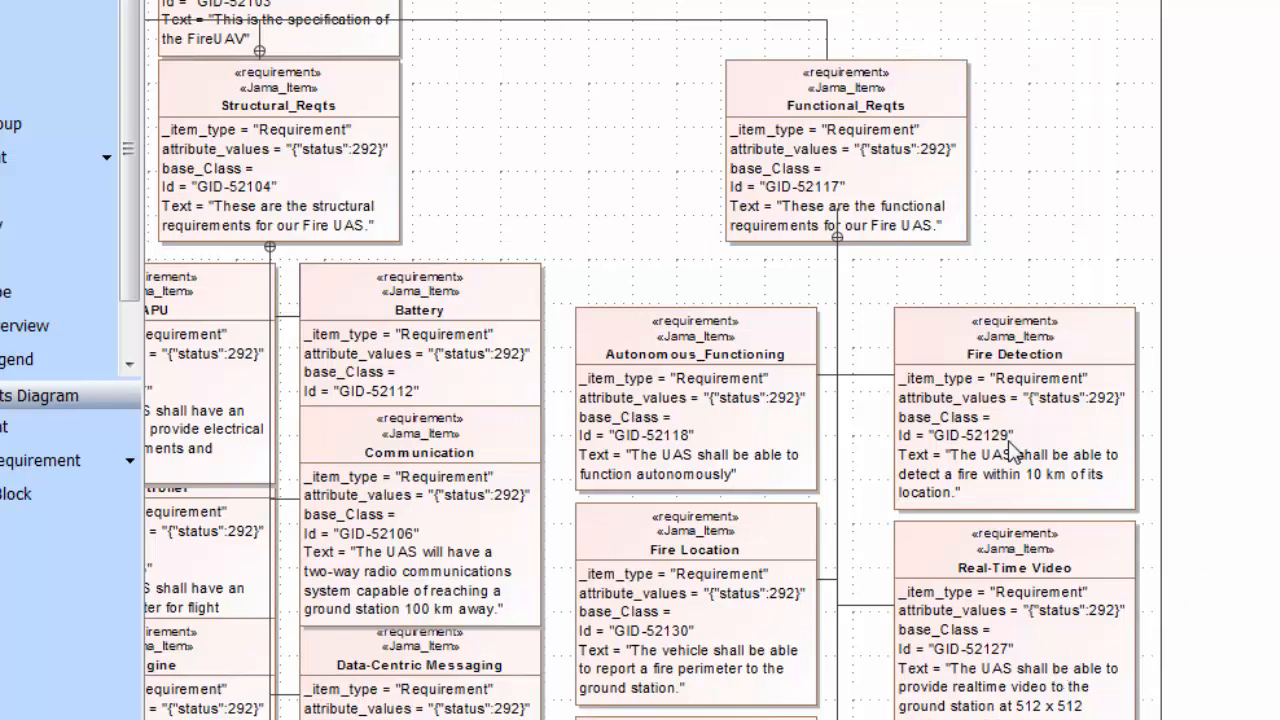
Change the detection distance in the Fire Detection requirement's text to 15 km on the SysML requirements diagram.
double_click(1007, 484)
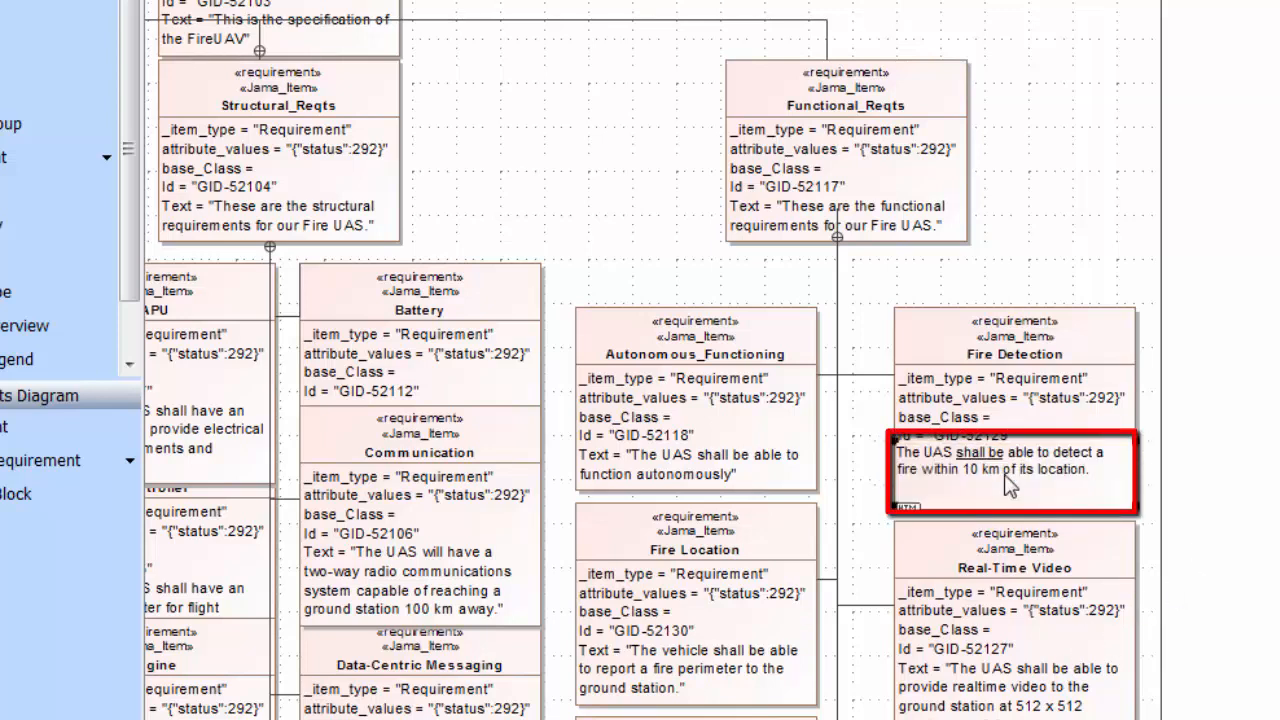
key(ctrl+a)
click(978, 470)
double_click(970, 469)
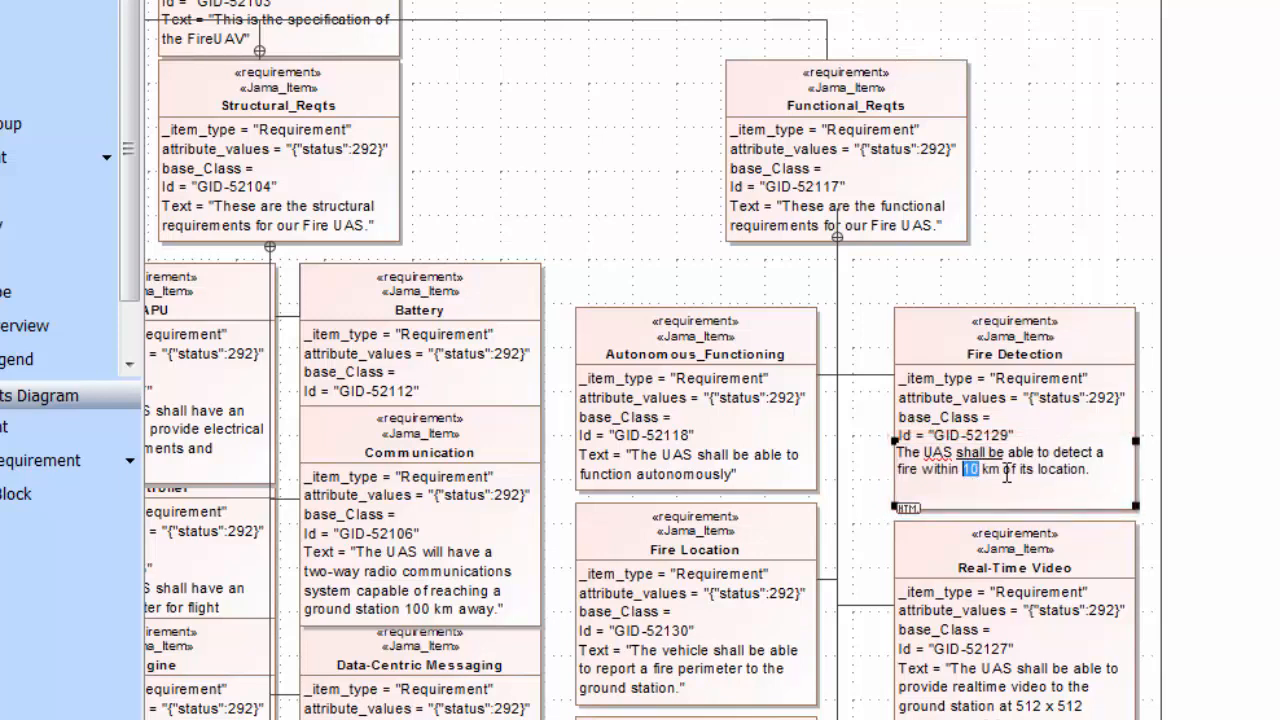
text(15)
Delete the Real-Time Video requirement from the SysML model.
click(1033, 608)
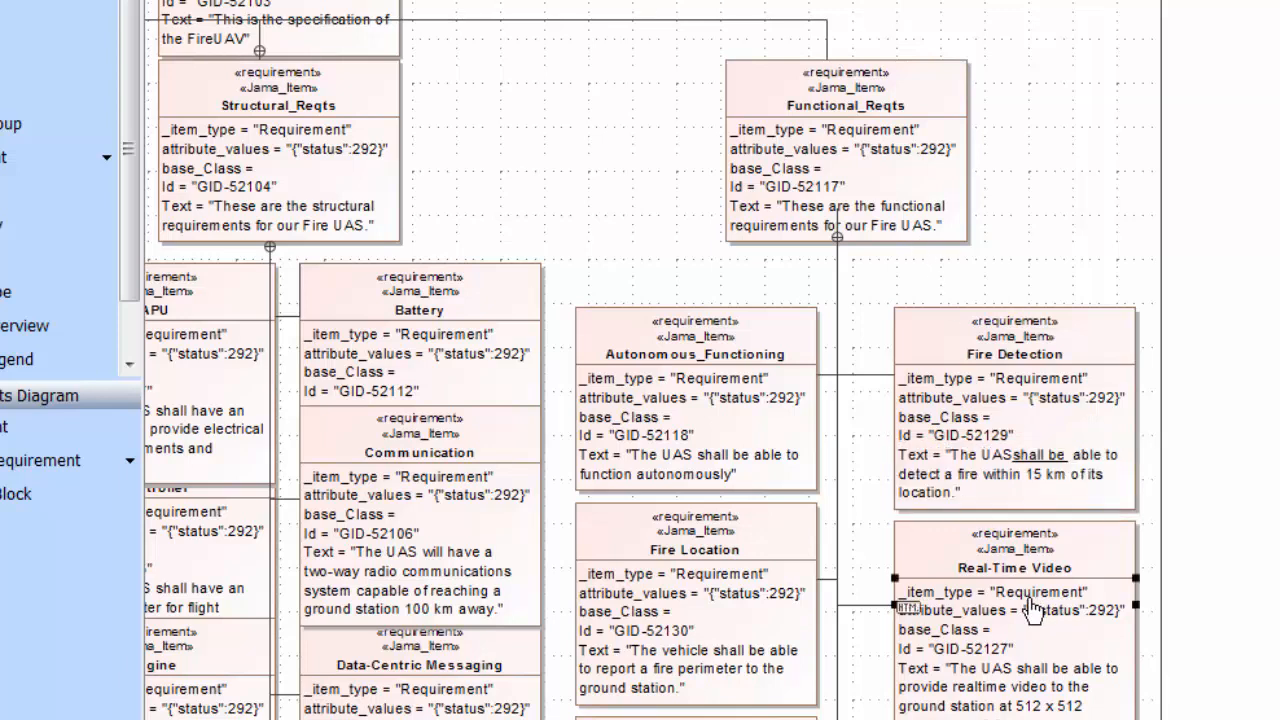
key(Delete)
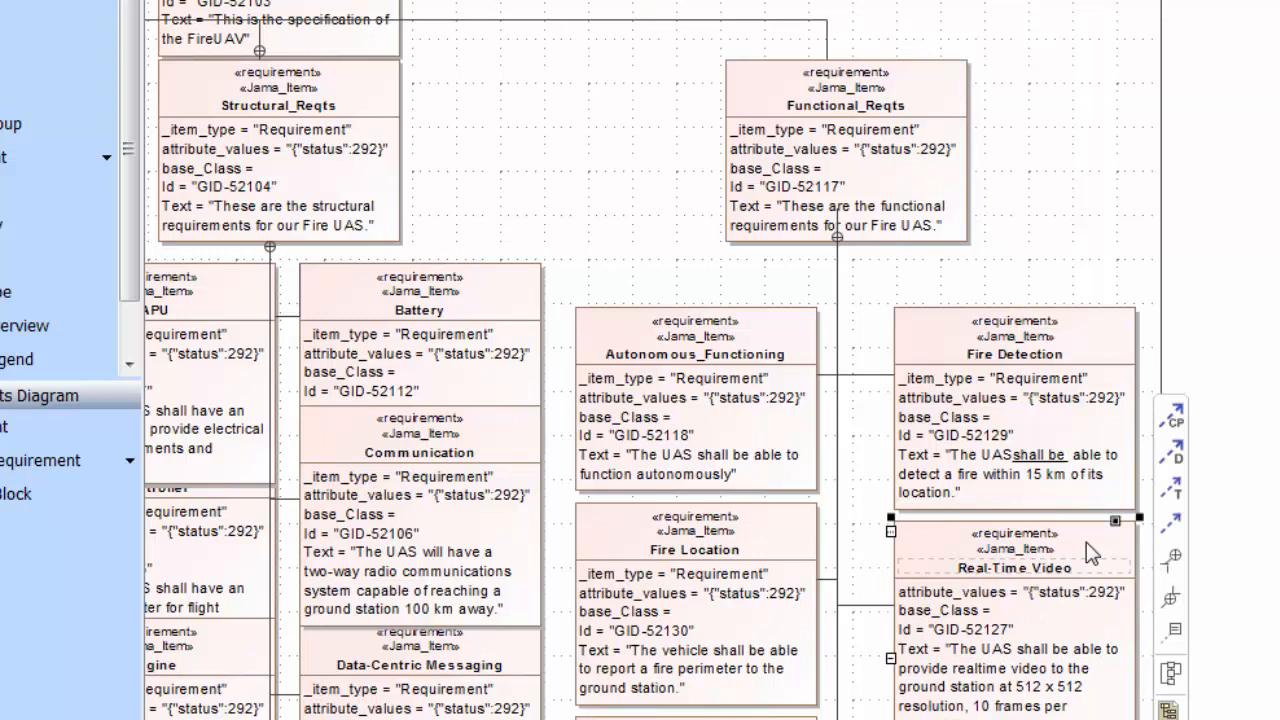
key(Delete)
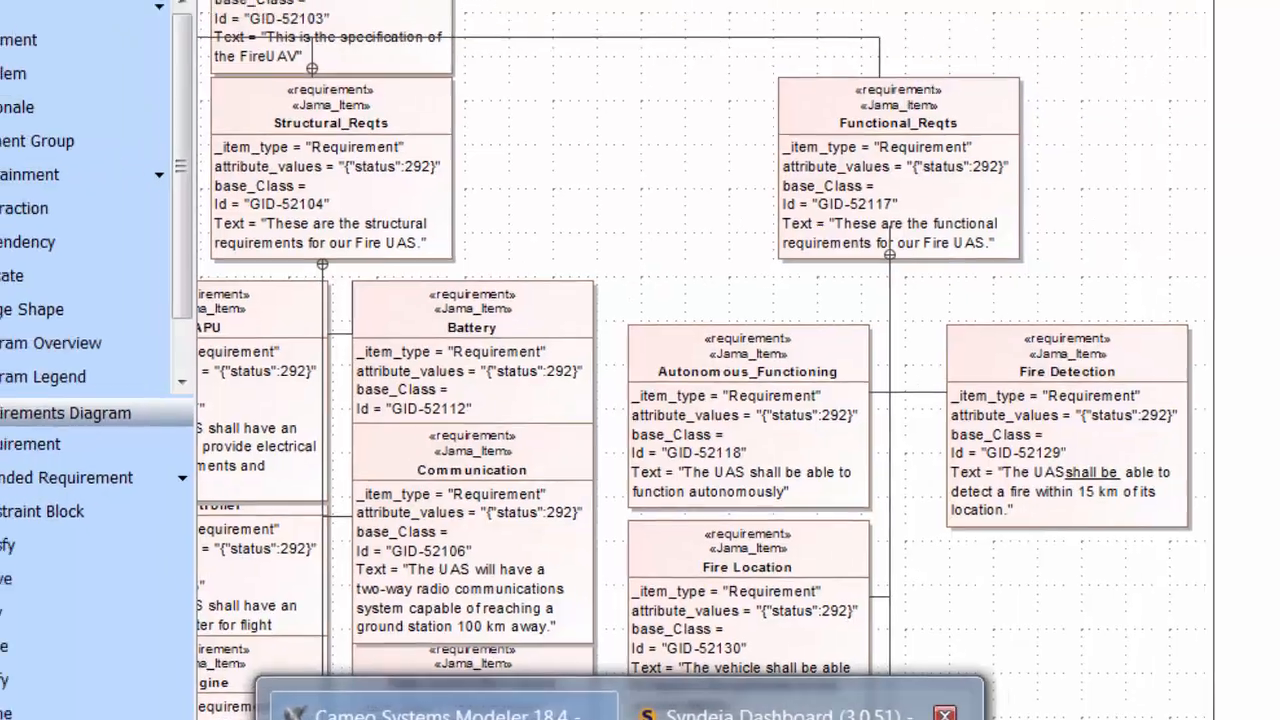
Switch to the Syndeia Dashboard and compare SysML and target for the single Functional_Reqts connection under FireUAV Specification.
click(760, 700)
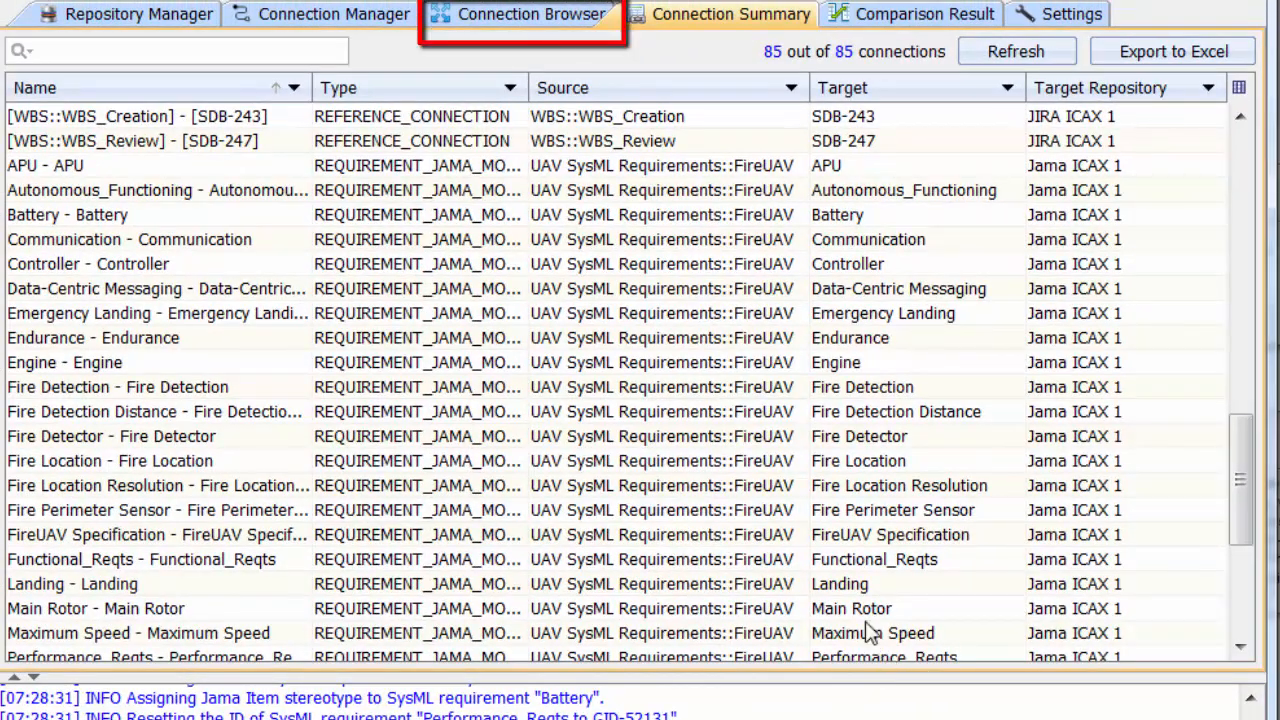
click(543, 22)
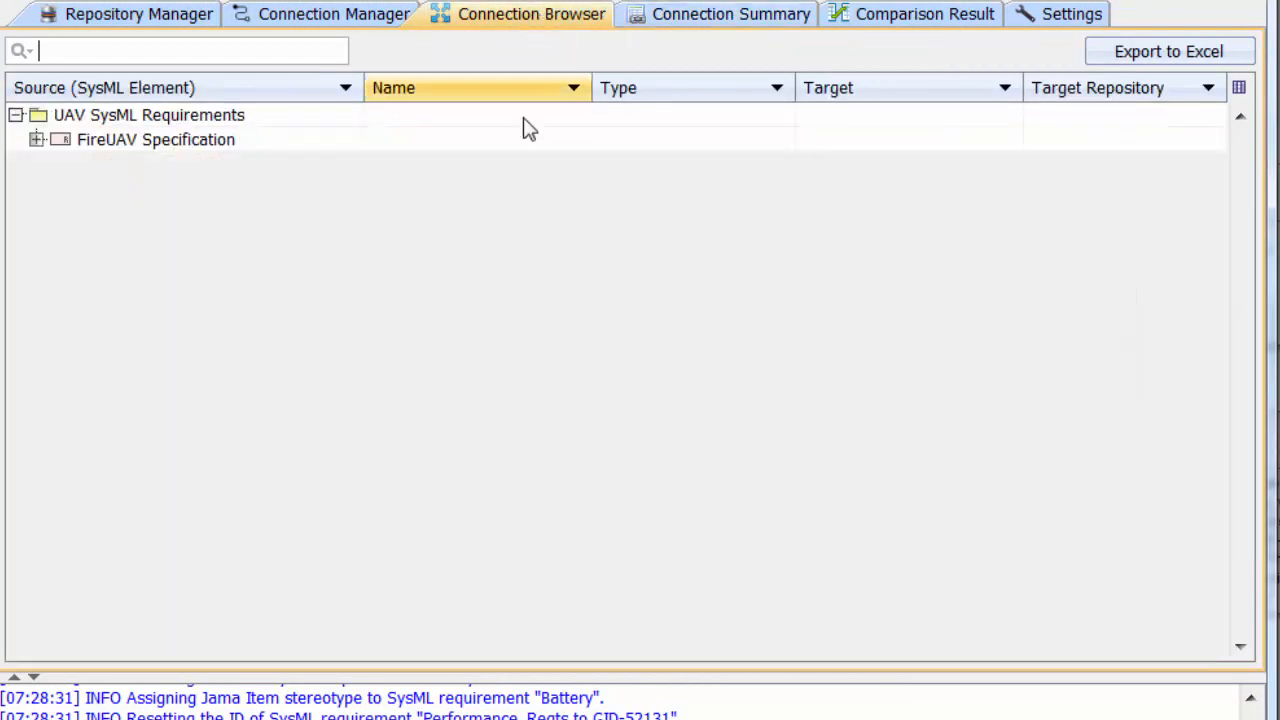
click(37, 140)
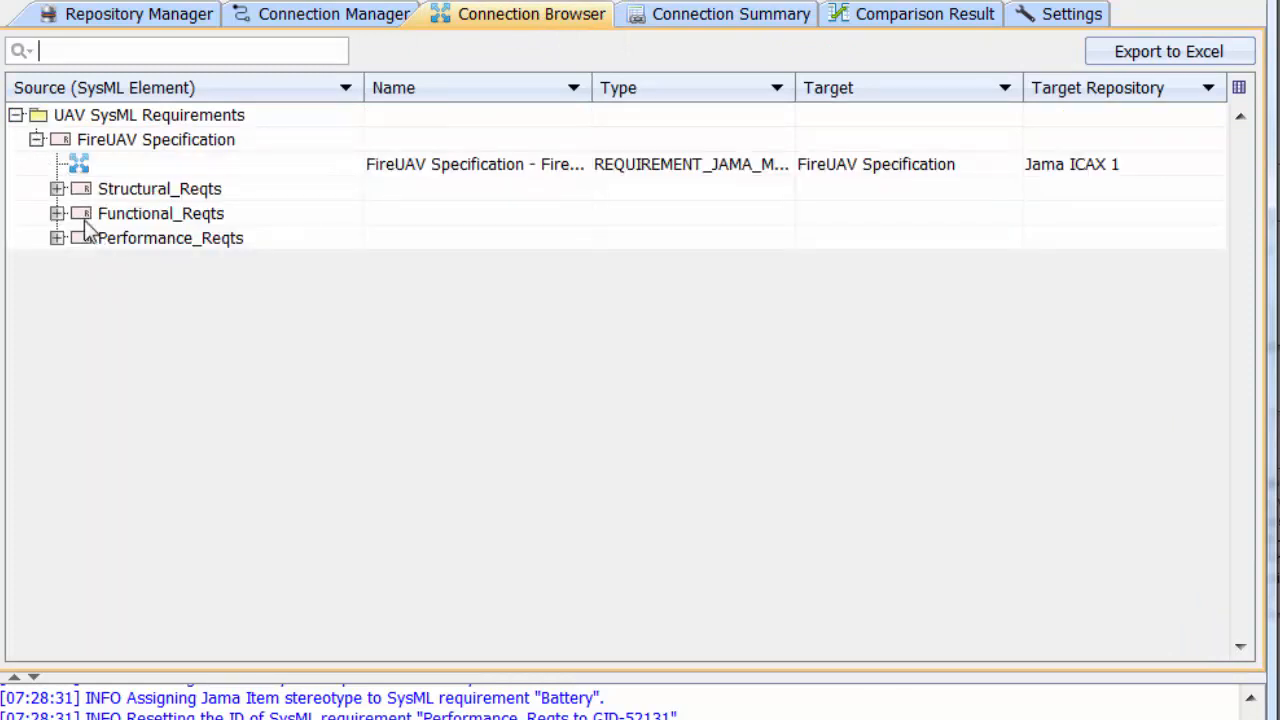
click(58, 213)
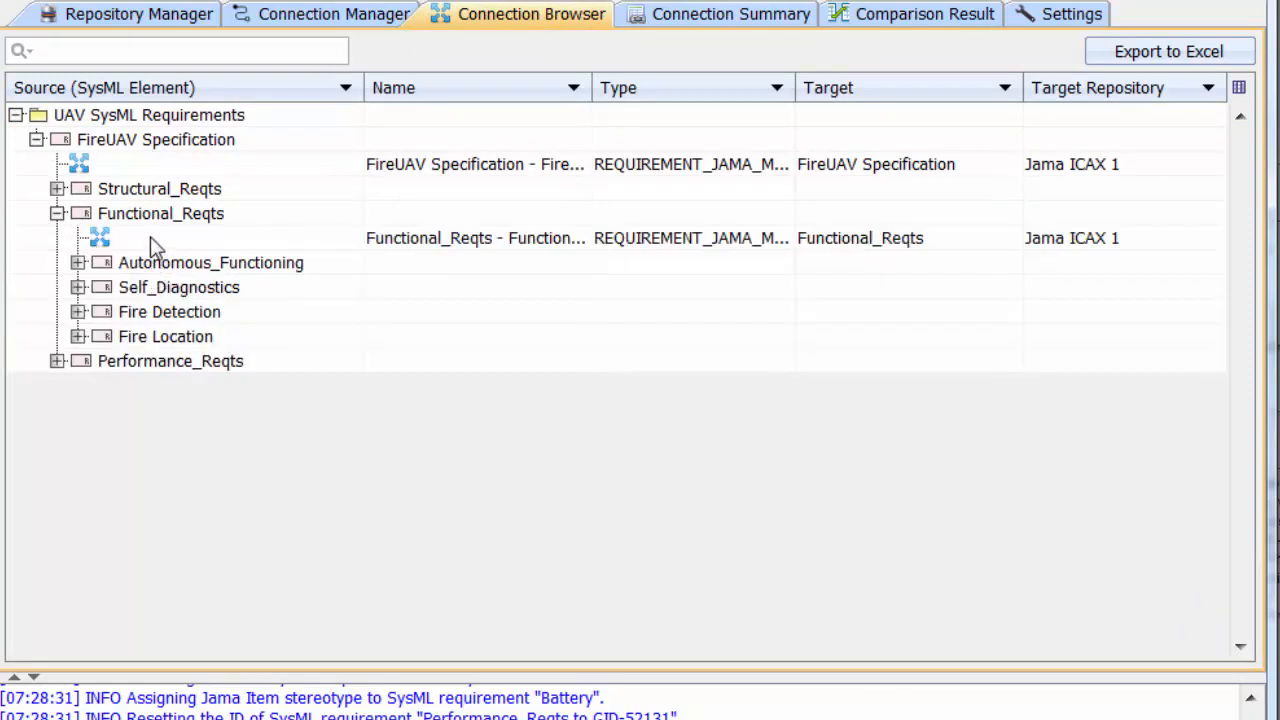
click(136, 234)
right_click(136, 234)
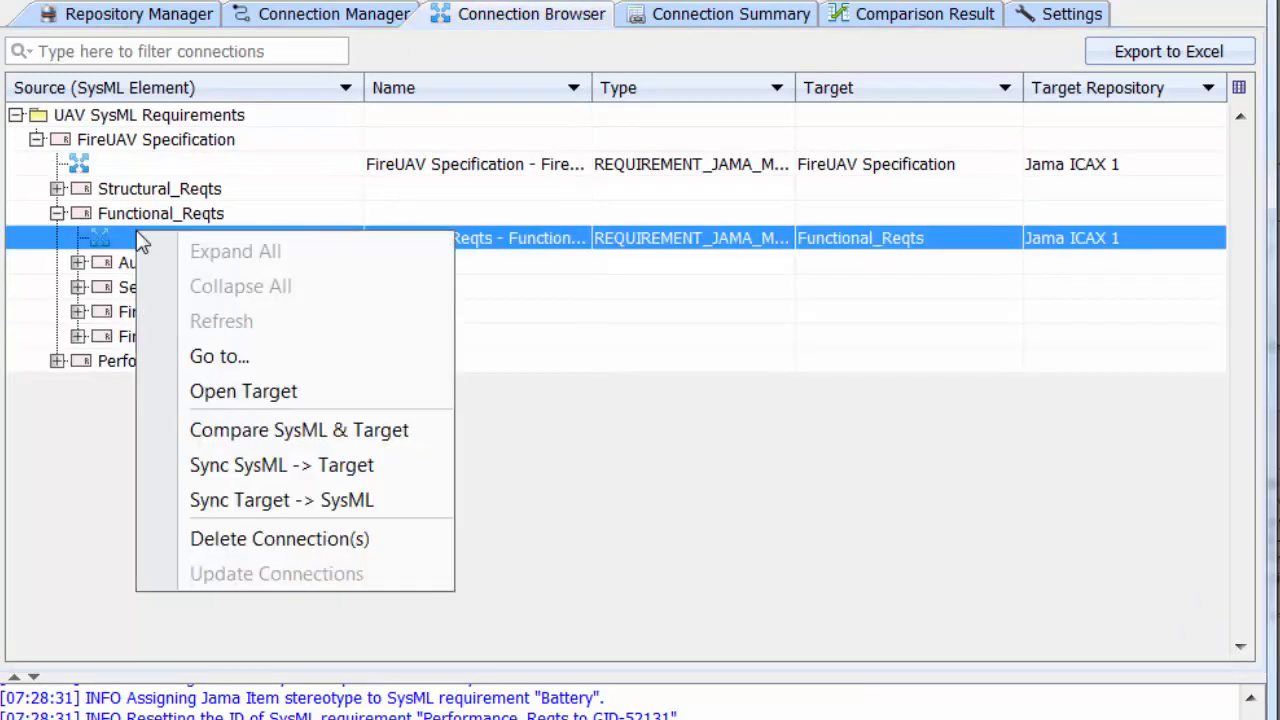
click(292, 430)
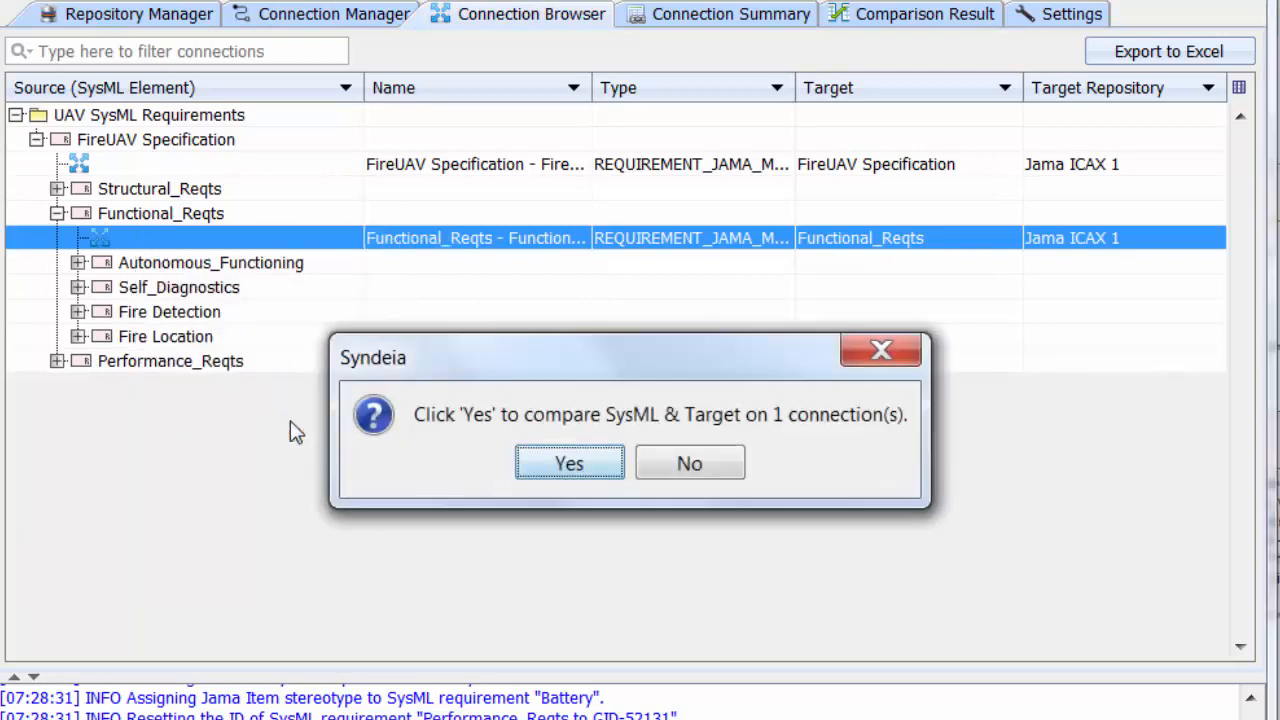
click(566, 466)
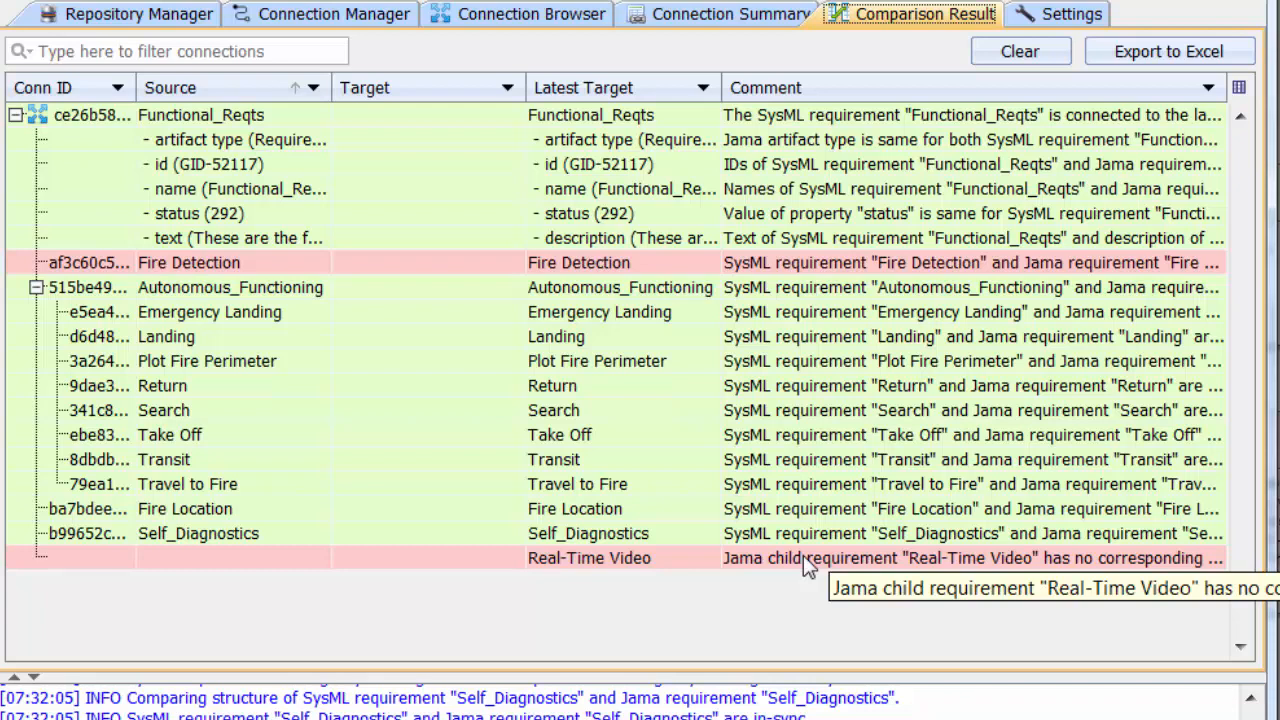
Compare SysML and target for all connections under the Functional_Reqts requirement and examine the Fire Detection differences.
click(580, 18)
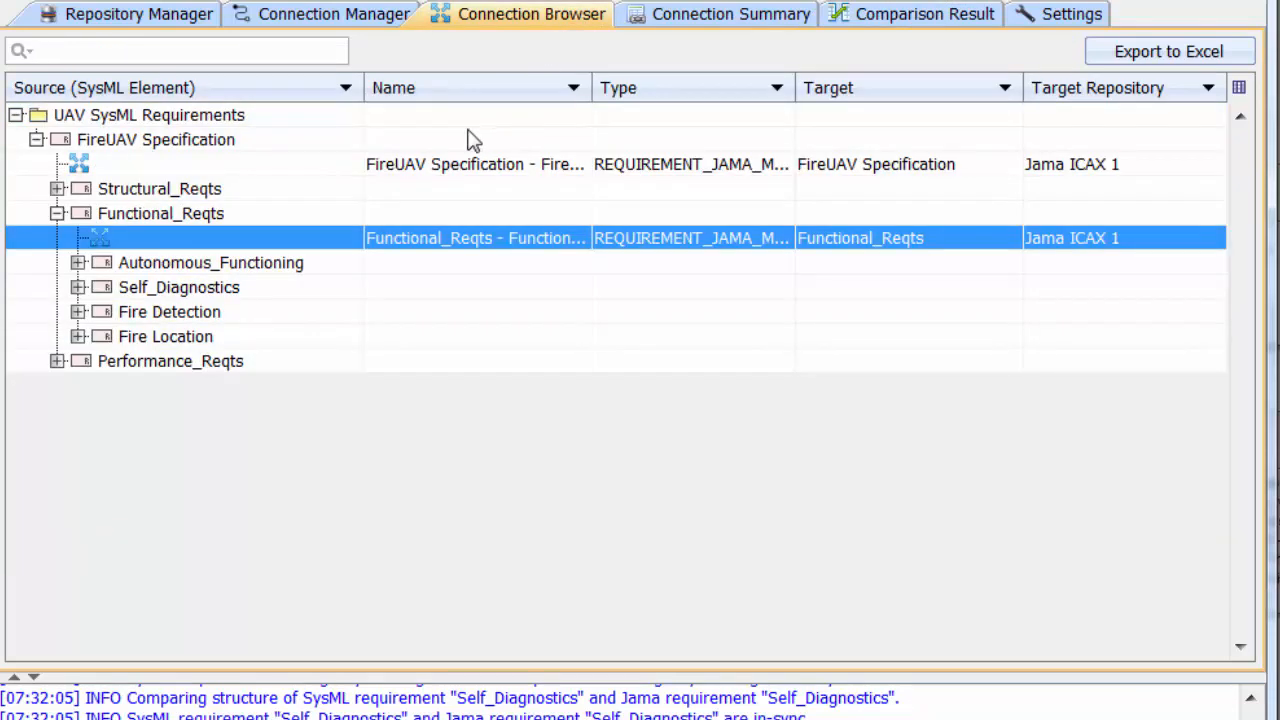
click(213, 214)
right_click(213, 216)
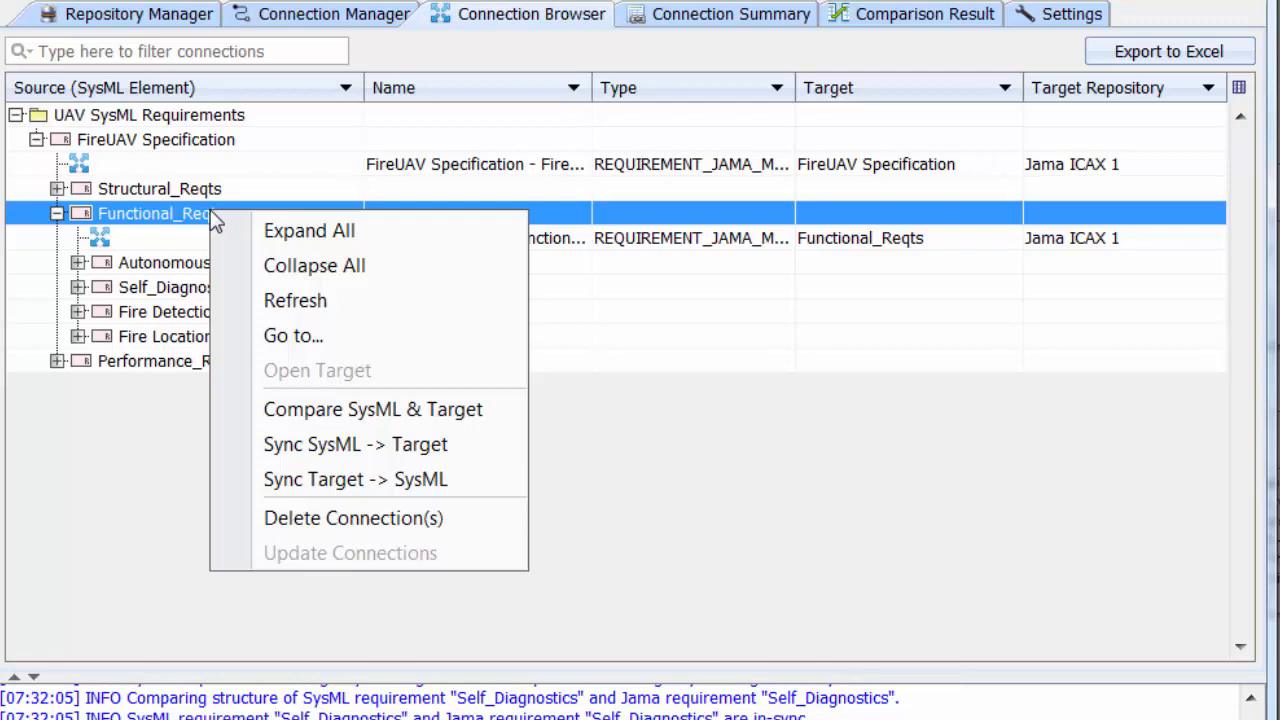
click(323, 409)
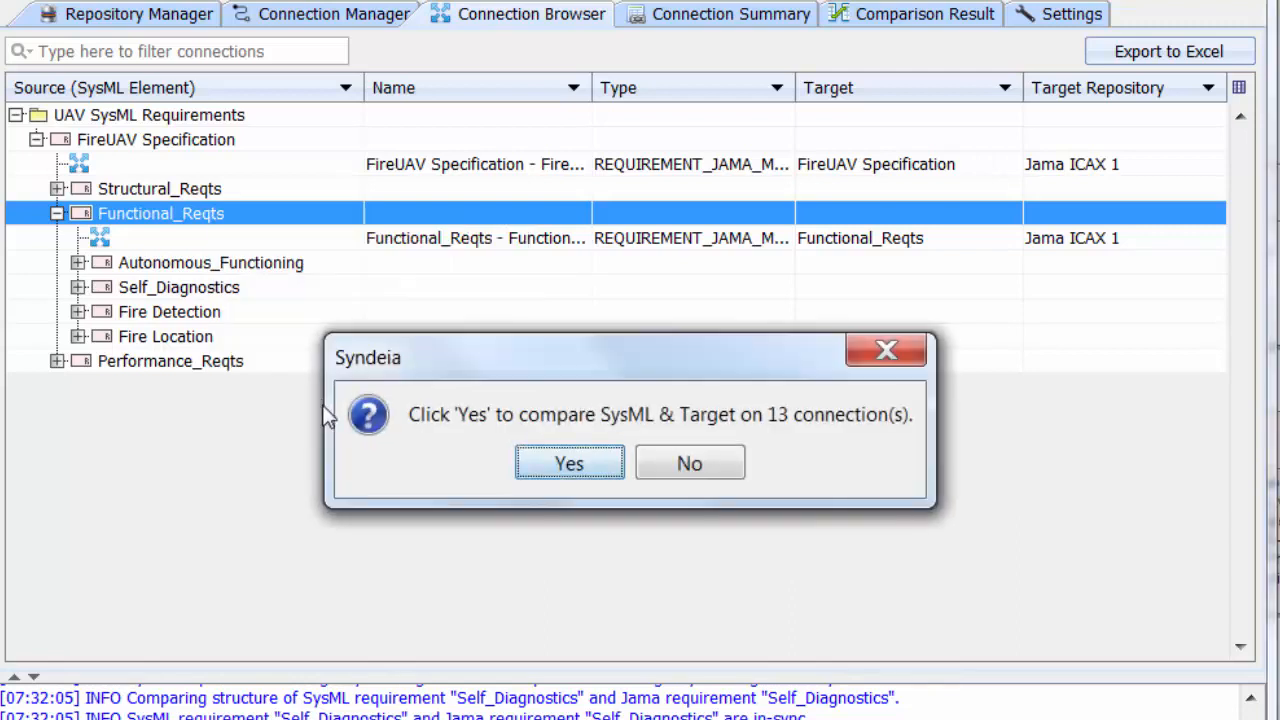
click(554, 474)
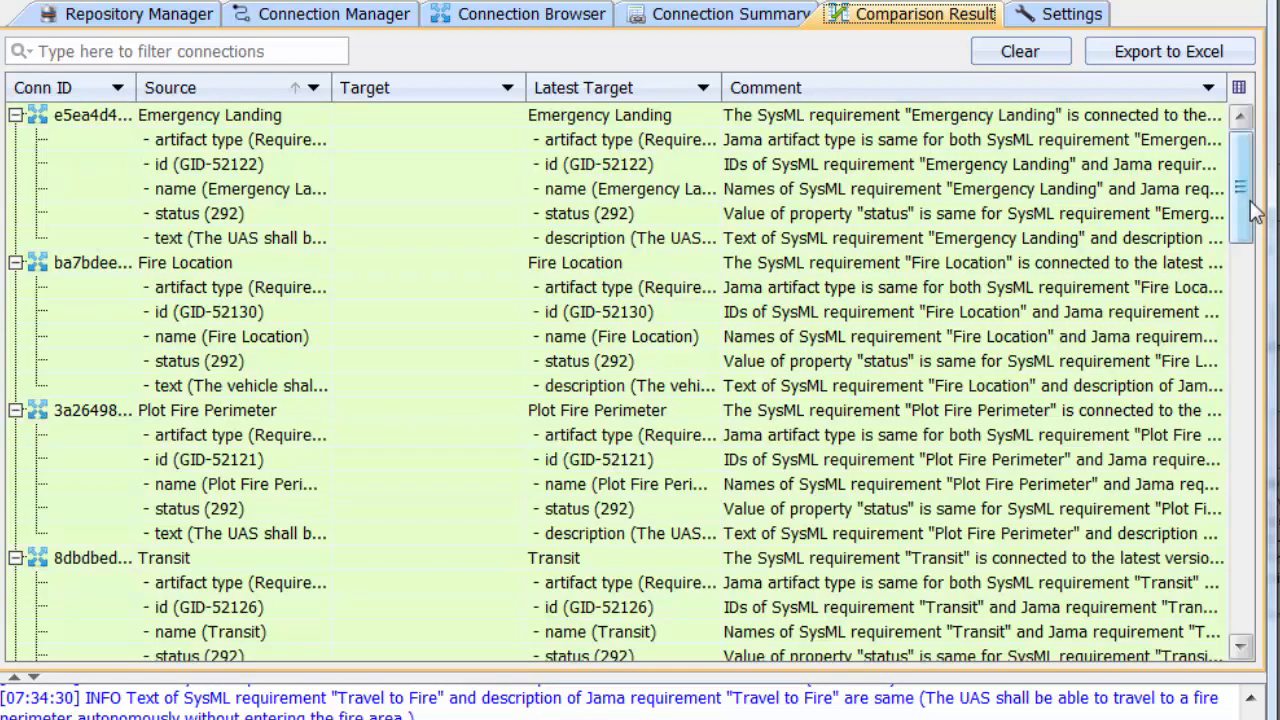
drag(1257, 212, 1222, 393)
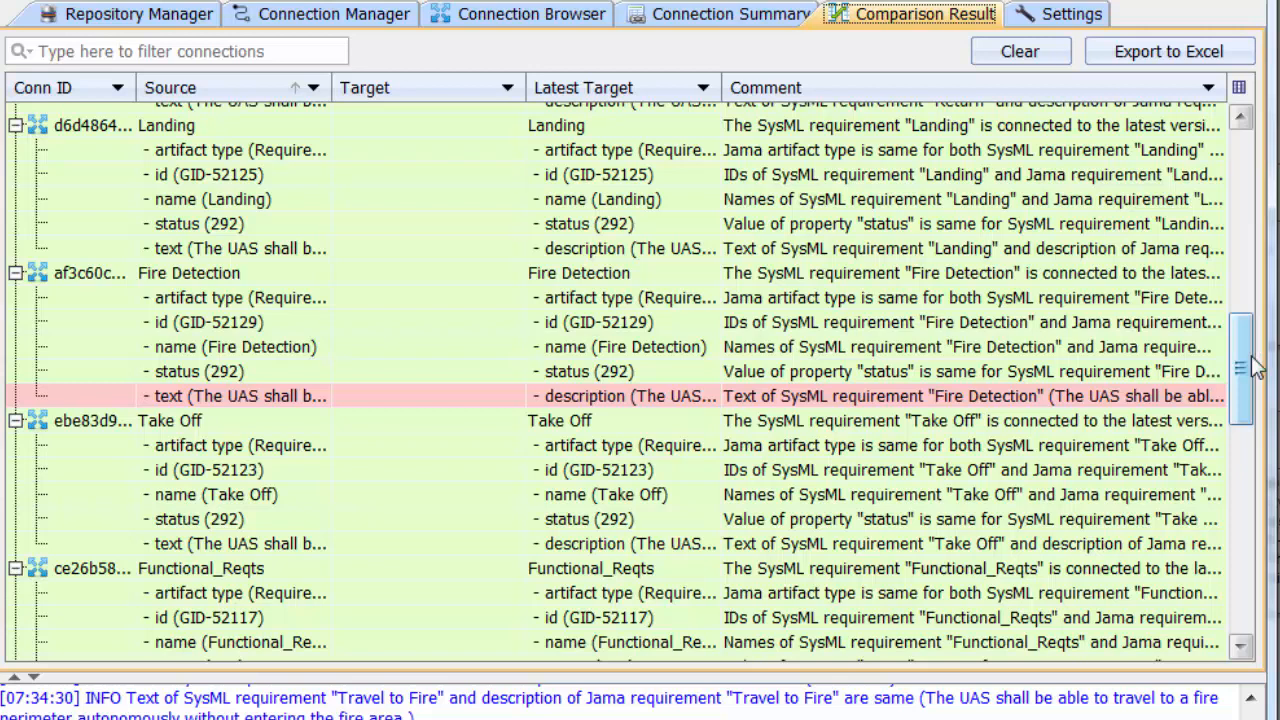
Sync the Fire Detection connection under Functional_Reqts from target to SysML in the Connection Browser.
click(532, 18)
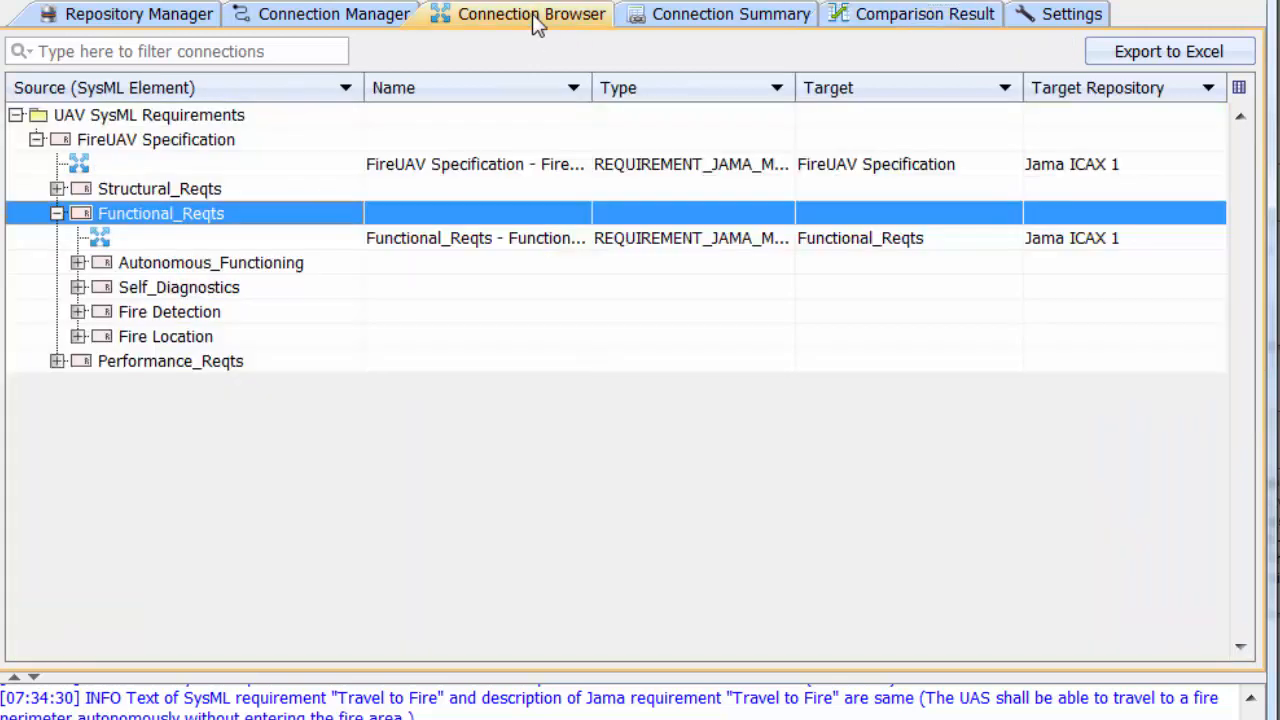
click(78, 312)
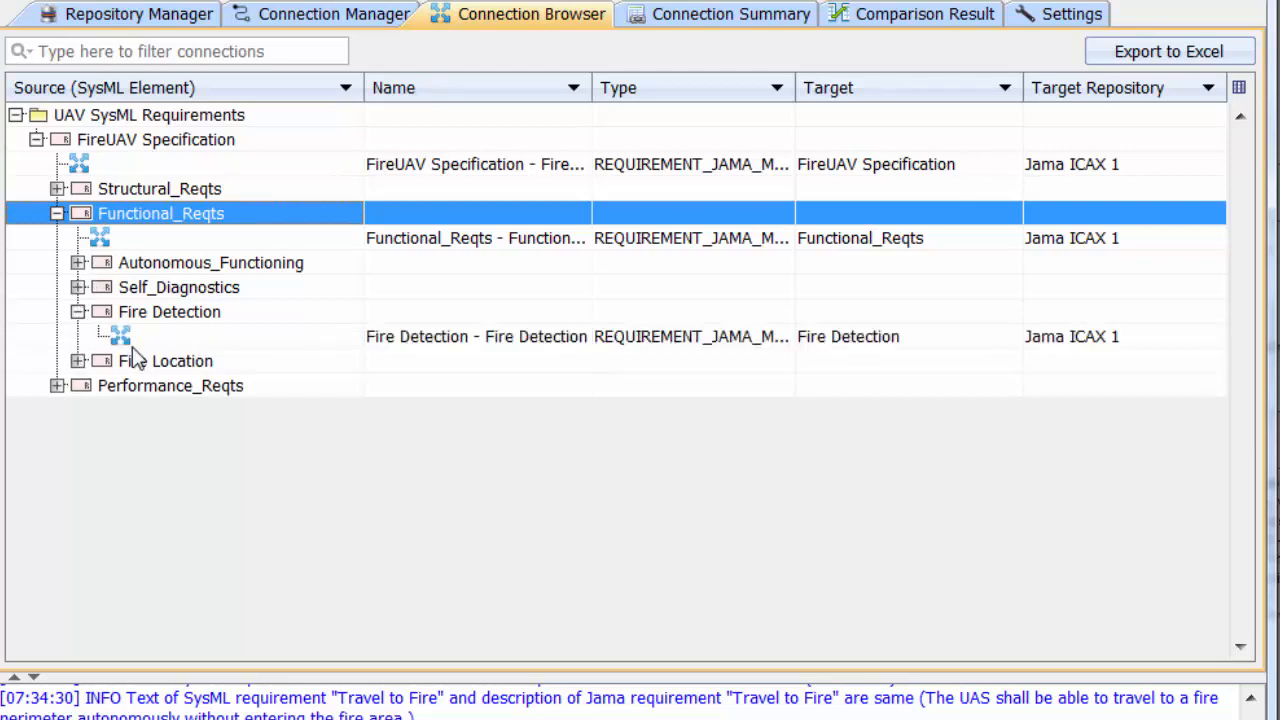
right_click(141, 338)
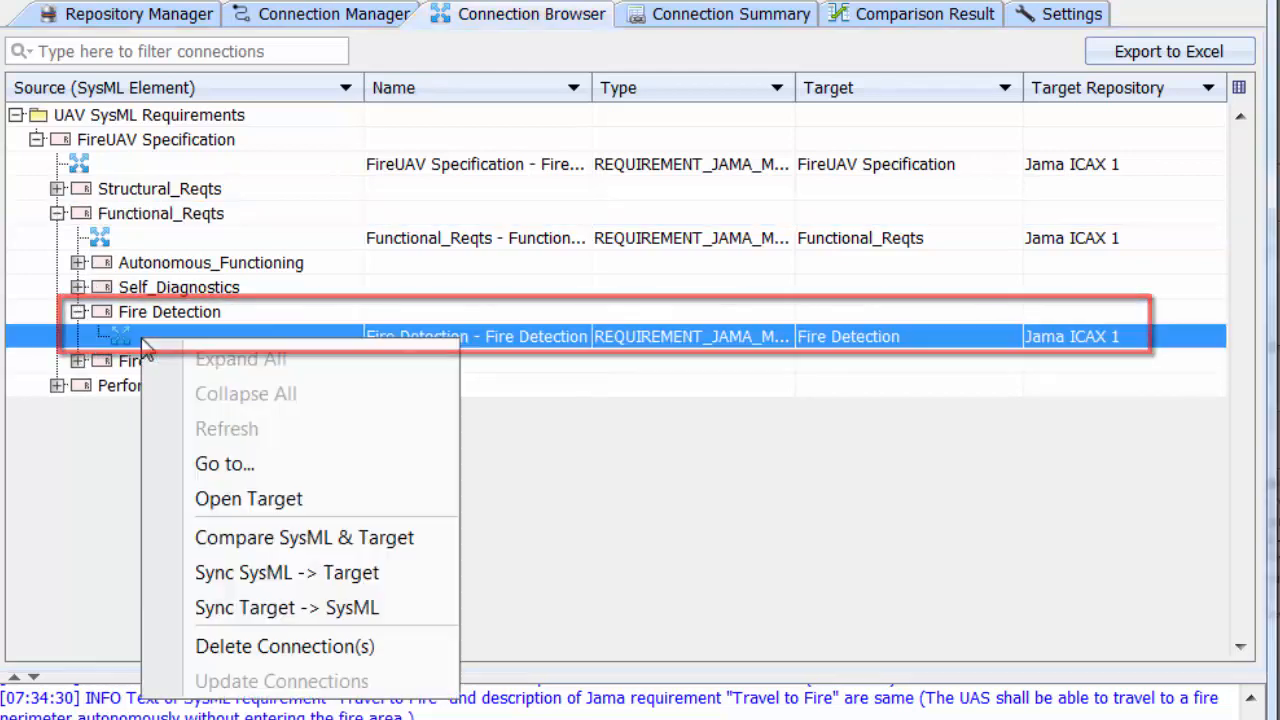
click(300, 609)
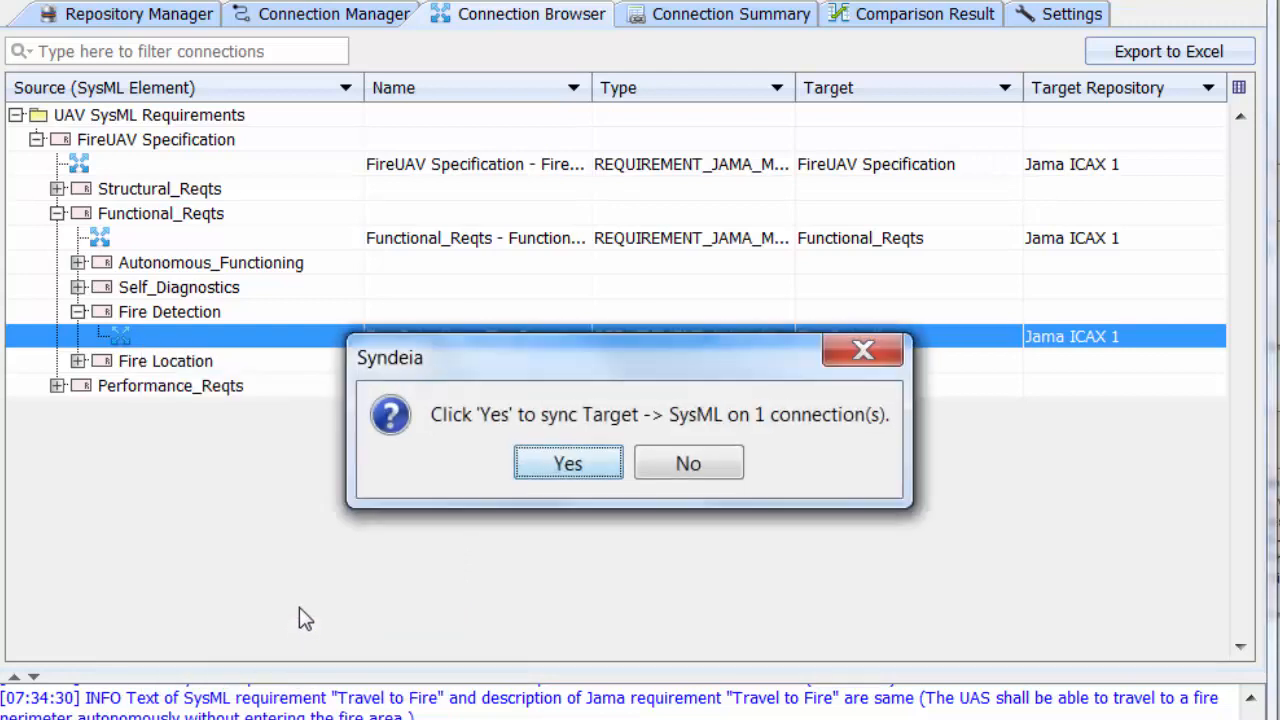
click(572, 465)
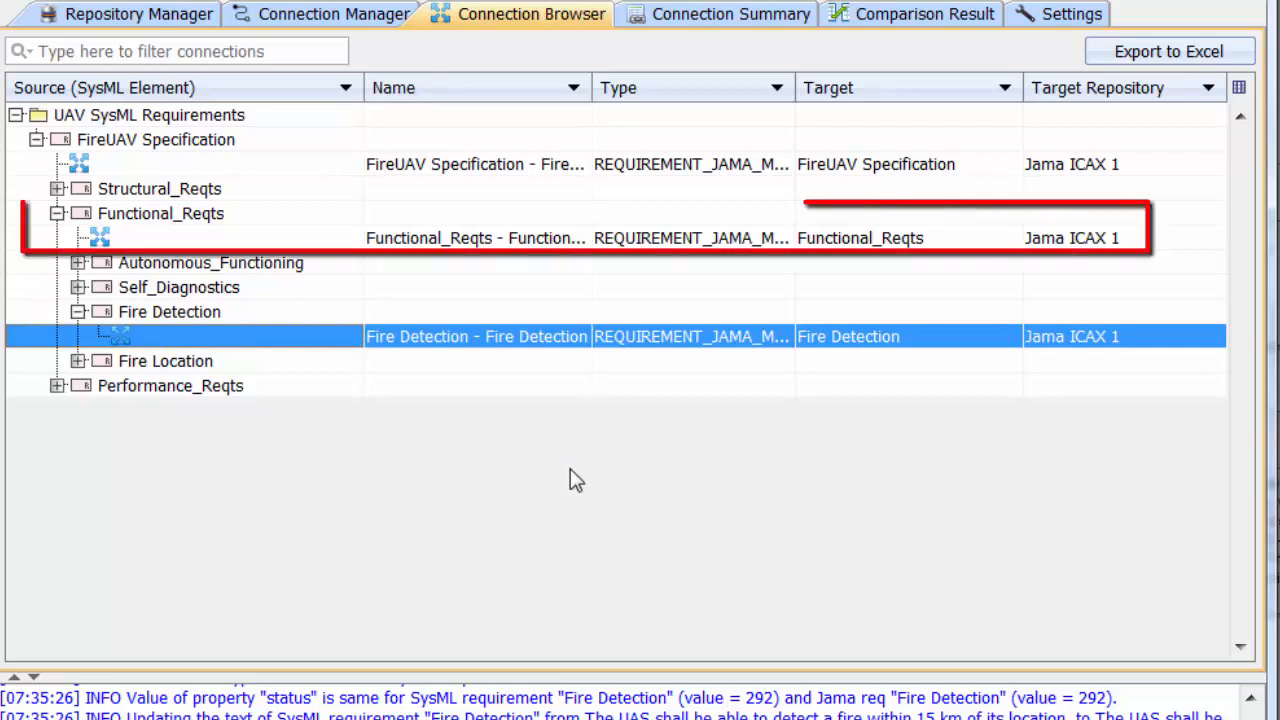
Sync the single Functional_Reqts connection from SysML to target.
right_click(305, 240)
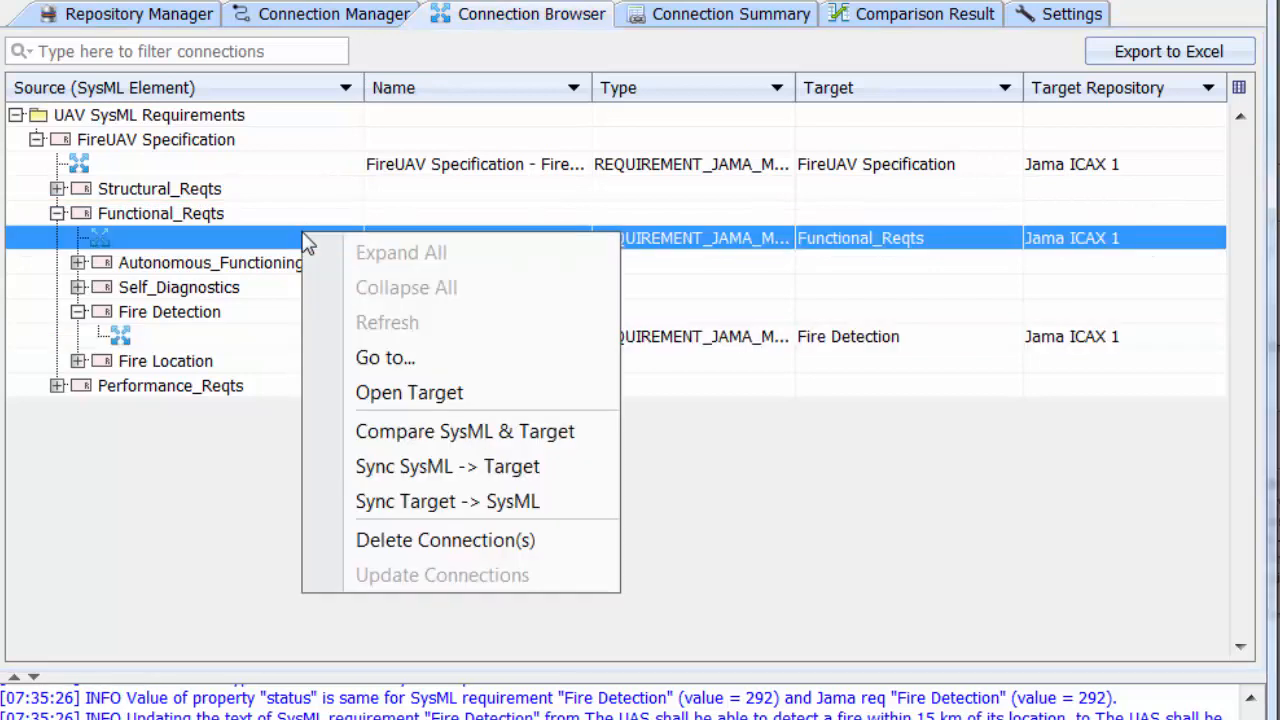
click(436, 470)
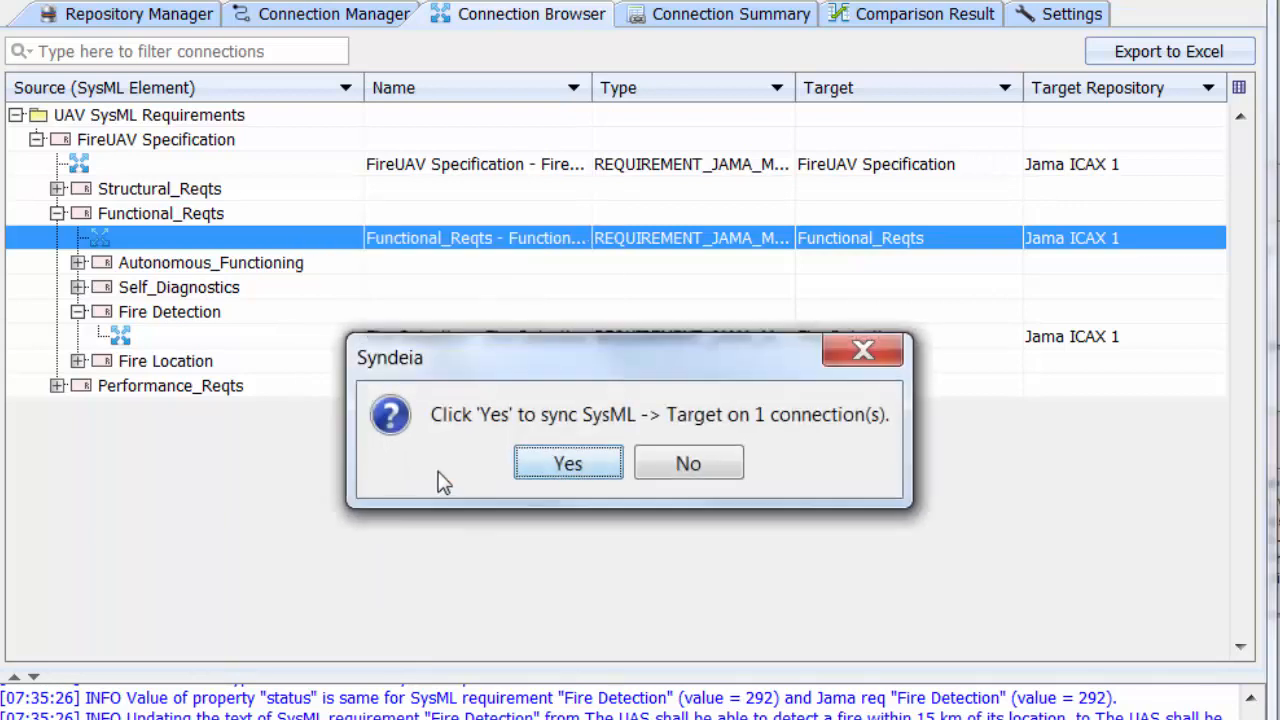
click(556, 463)
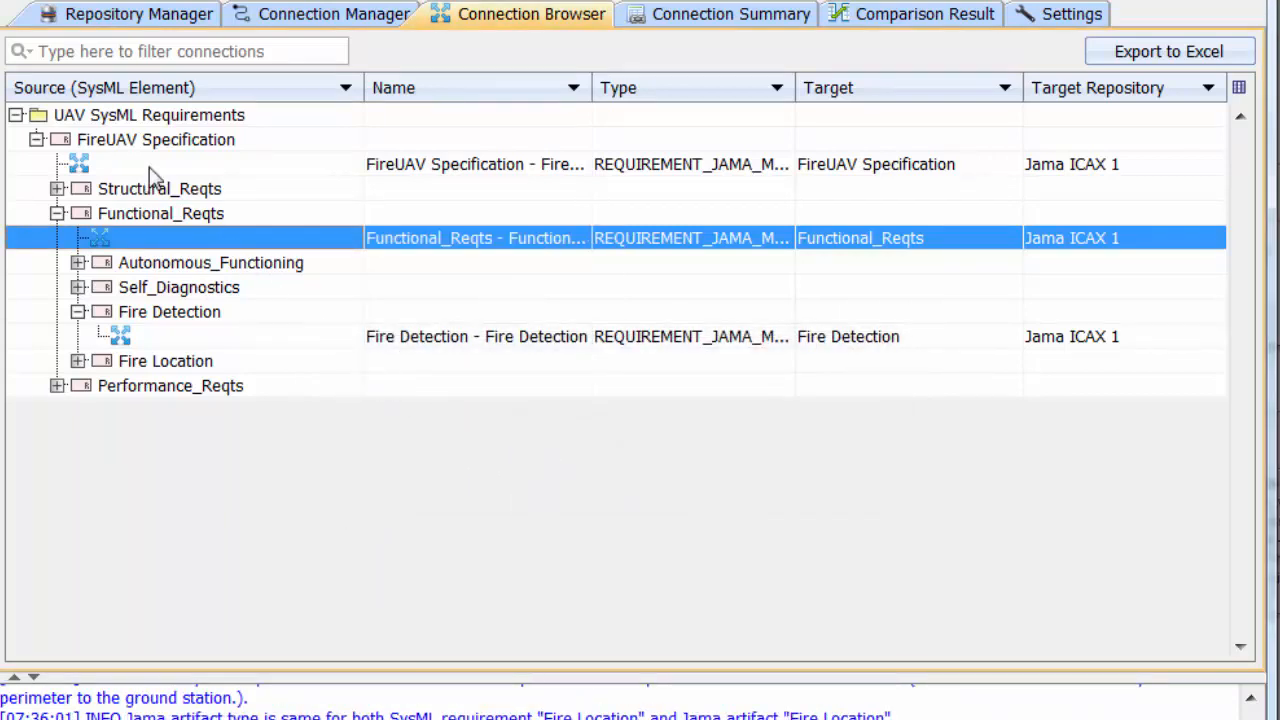
Compare SysML and target again for all connections under the Functional_Reqts requirement and review the full comparison result.
right_click(161, 213)
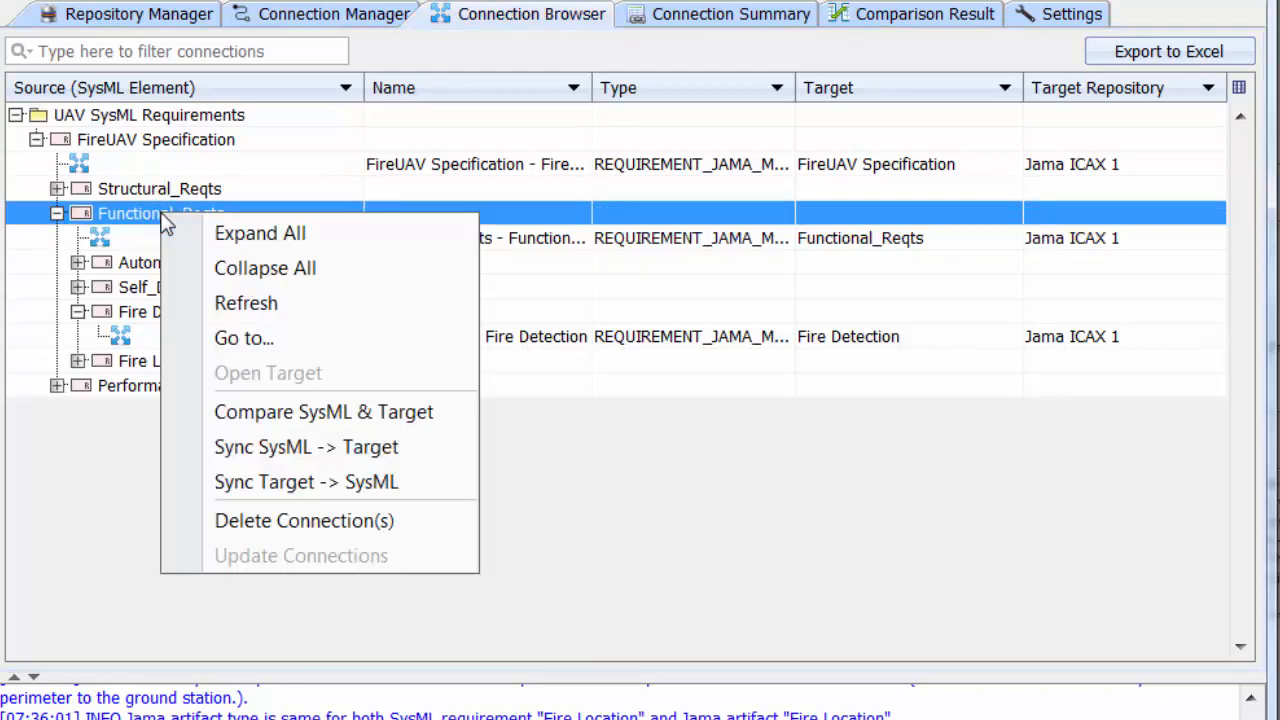
click(322, 412)
click(543, 466)
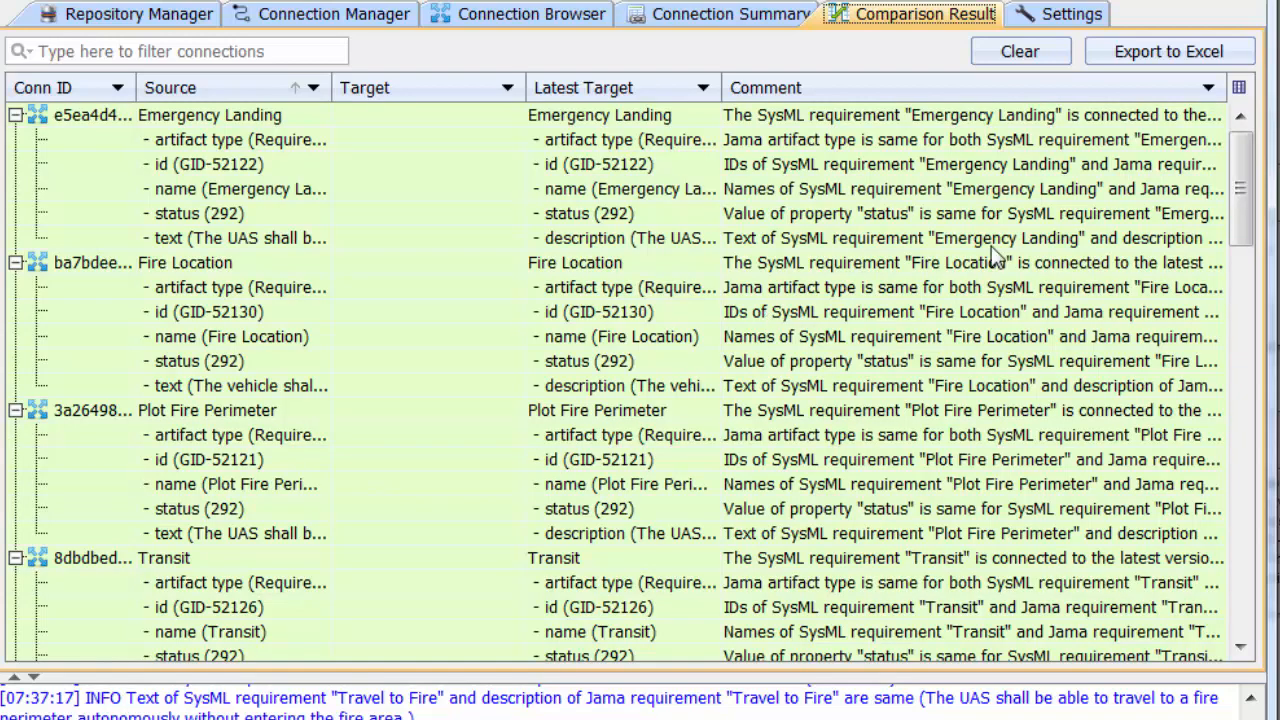
drag(1242, 186, 1262, 538)
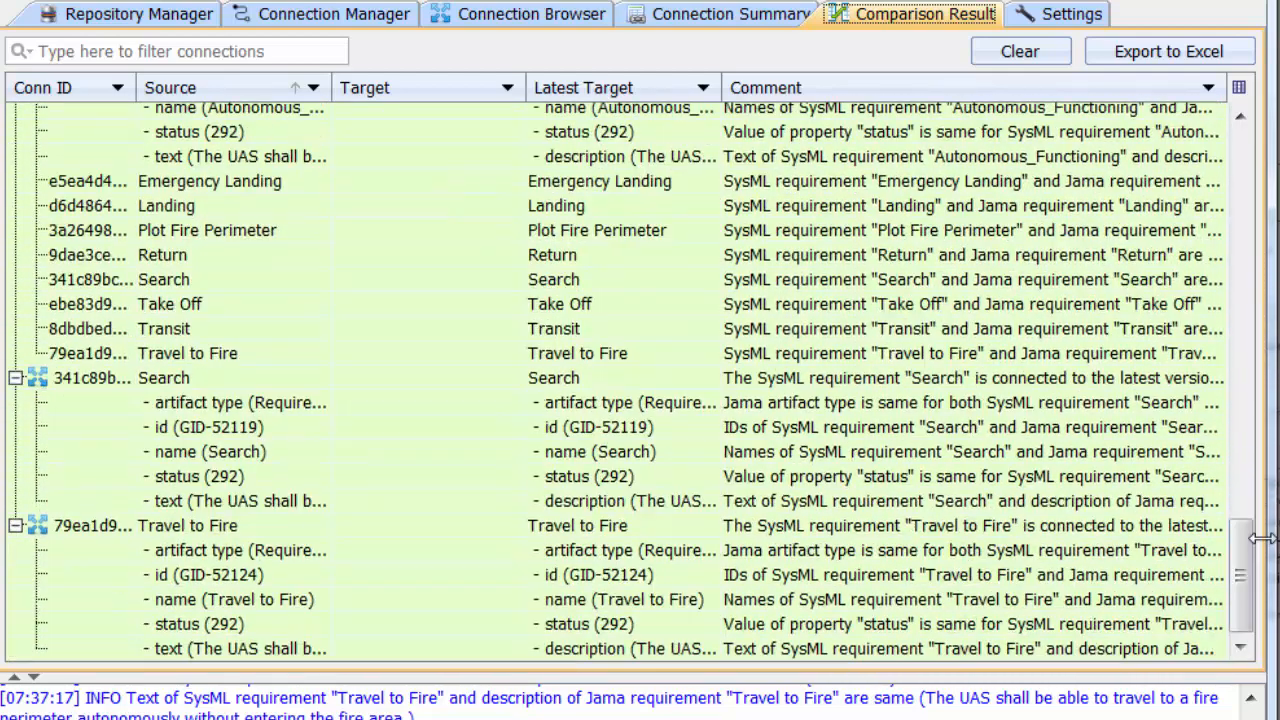